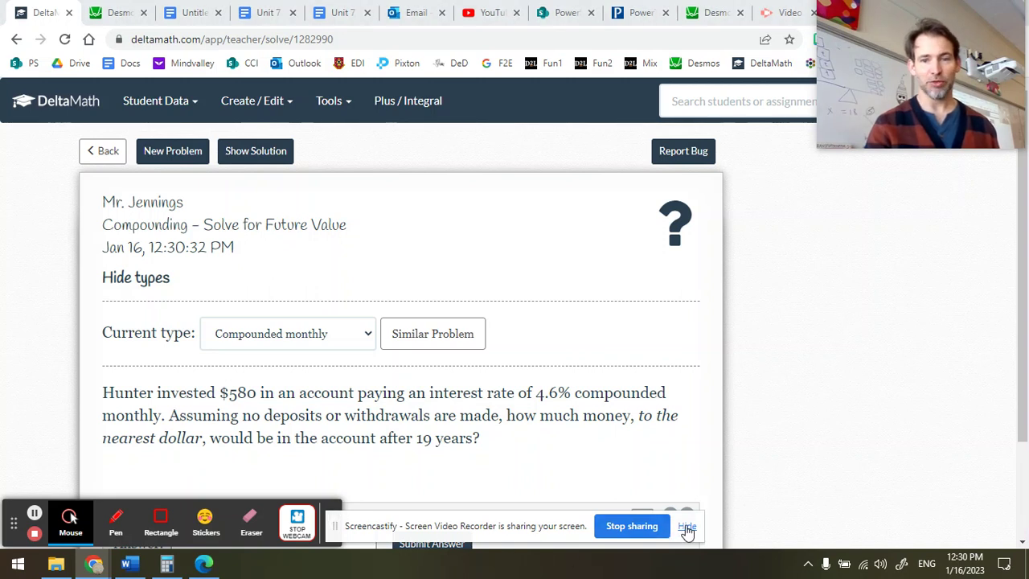
# Hide the recording bars, scroll to the $580 monthly-compounding answer box, and switch to Blank Pages.pdf
pyautogui.click(688, 531)
pyautogui.click(331, 522)
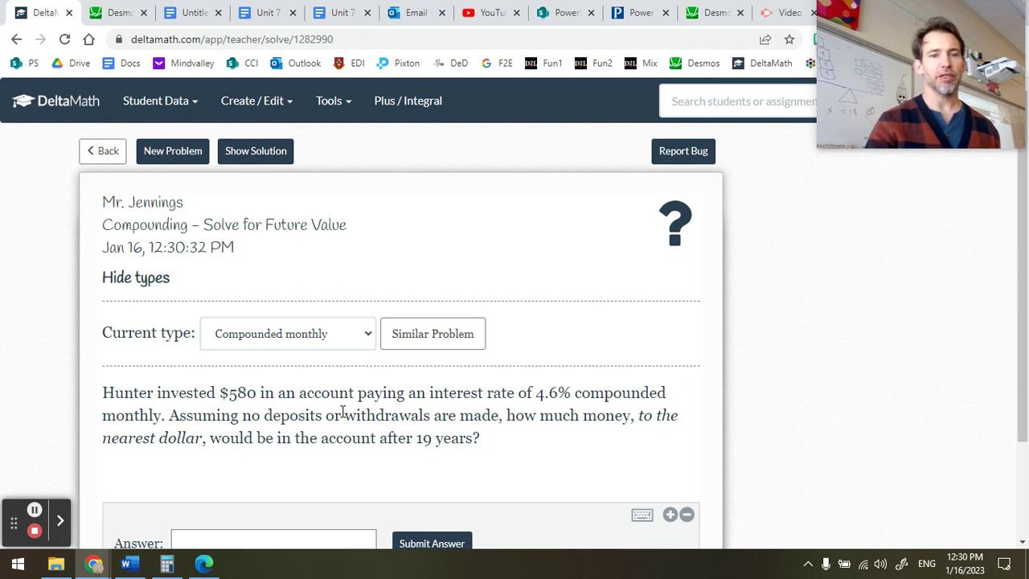
pyautogui.scroll(-2, 342, 411)
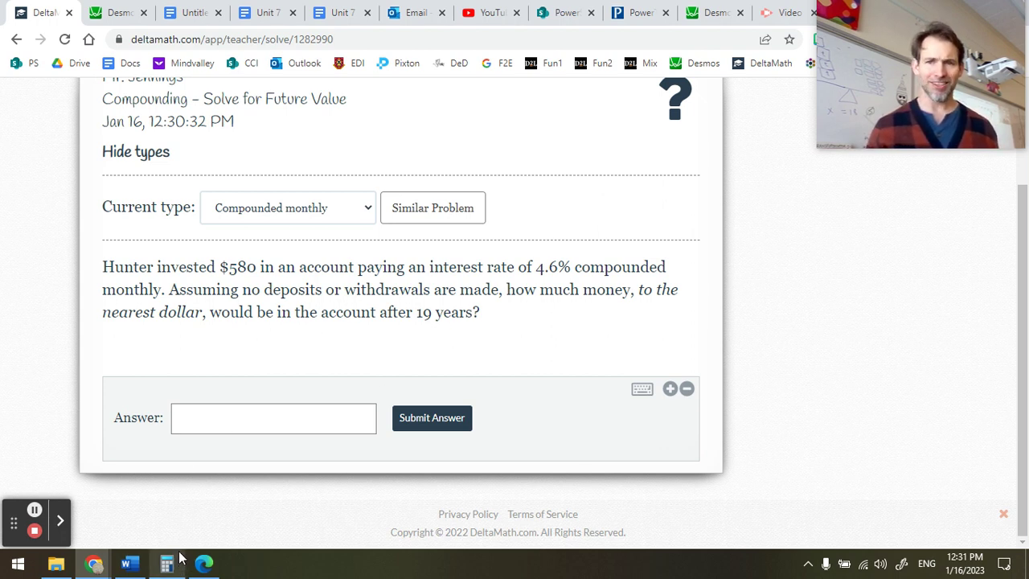
pyautogui.moveTo(183, 555)
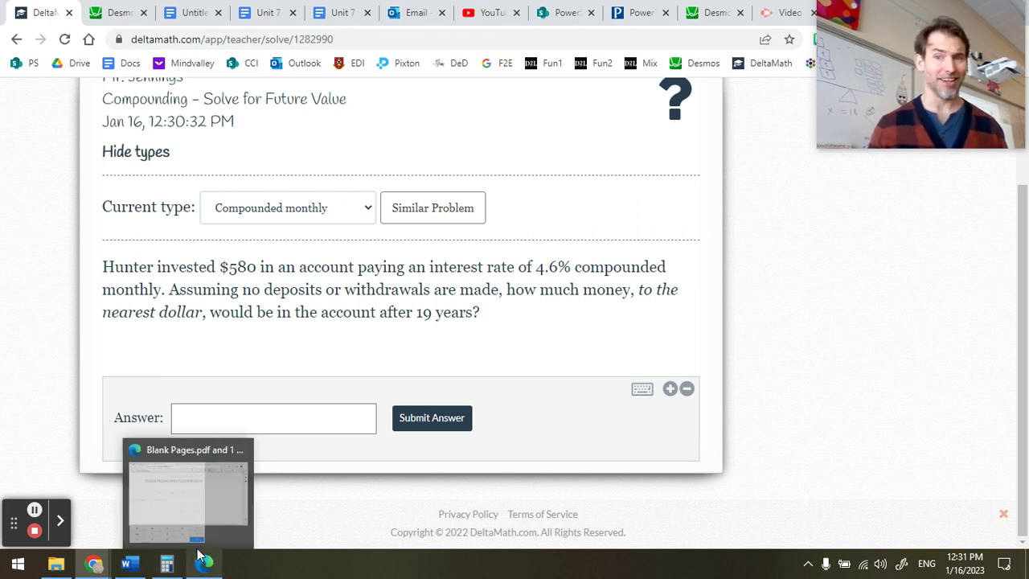
pyautogui.click(193, 560)
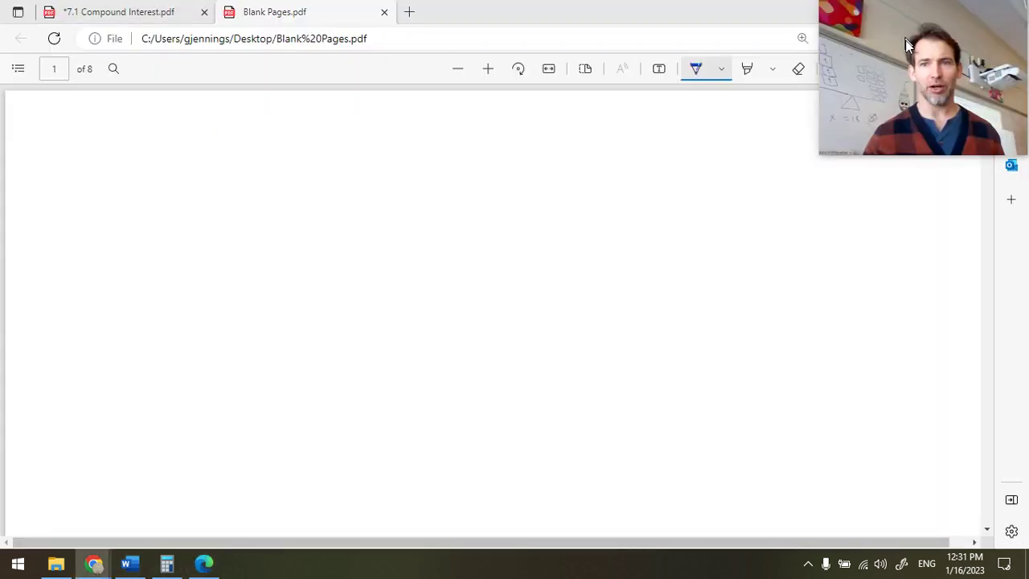
# Place the PDF window beside DeltaMath and write P = $580 and r = on the page
pyautogui.moveTo(906, 48); pyautogui.dragTo(903, 97)
pyautogui.click(979, 15)
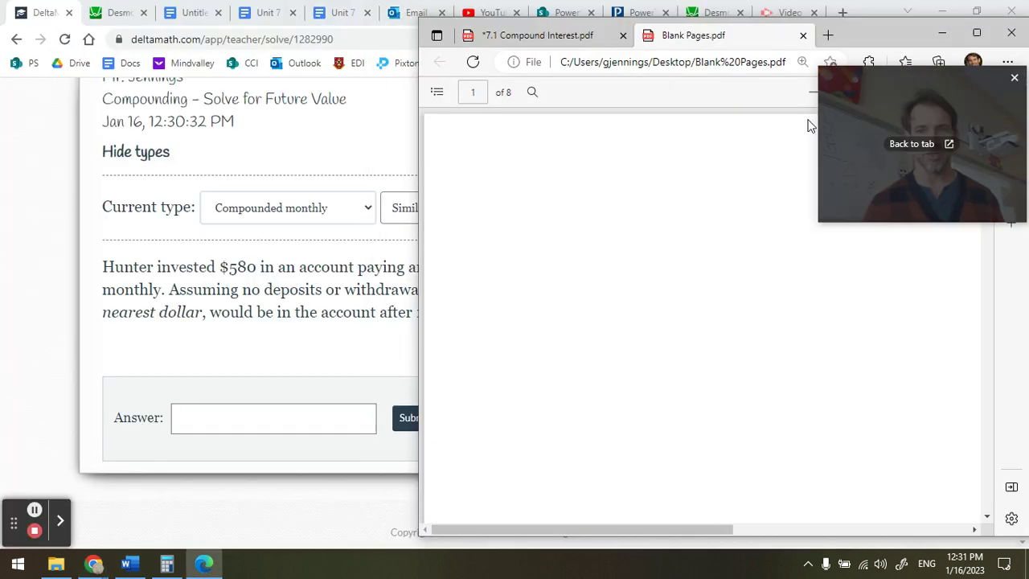
pyautogui.moveTo(442, 143)
pyautogui.mouseDown()
pyautogui.moveTo(442, 172)
pyautogui.moveTo(443, 160)
pyautogui.moveTo(481, 157)
pyautogui.moveTo(503, 174)
pyautogui.moveTo(521, 156)
pyautogui.moveTo(519, 167)
pyautogui.moveTo(553, 147)
pyautogui.moveTo(572, 152)
pyautogui.mouseUp()
pyautogui.moveTo(442, 206)
pyautogui.mouseDown()
pyautogui.moveTo(441, 218)
pyautogui.moveTo(458, 206)
pyautogui.moveTo(475, 218)
pyautogui.mouseUp()
pyautogui.click(340, 292)
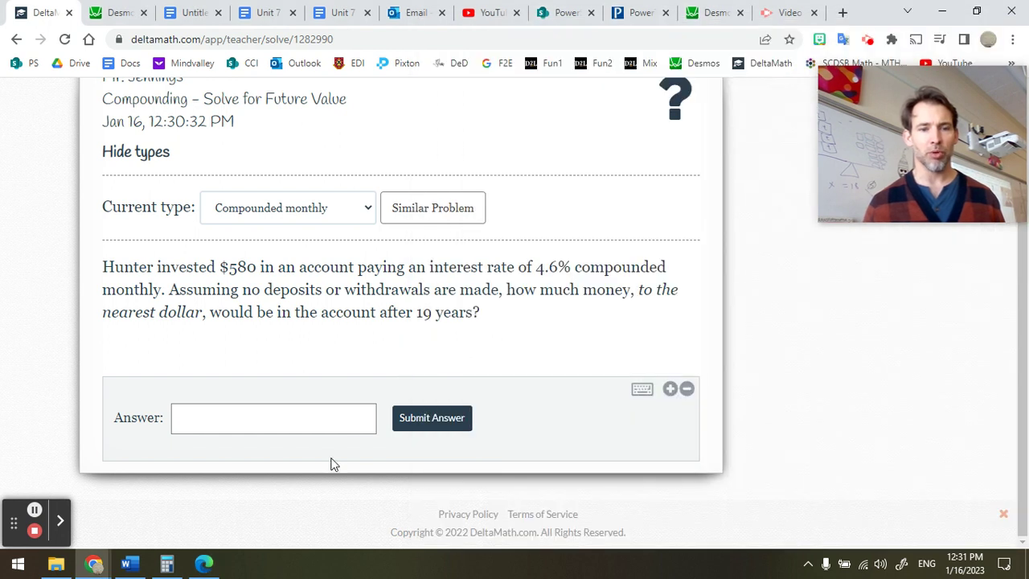
pyautogui.click(204, 565)
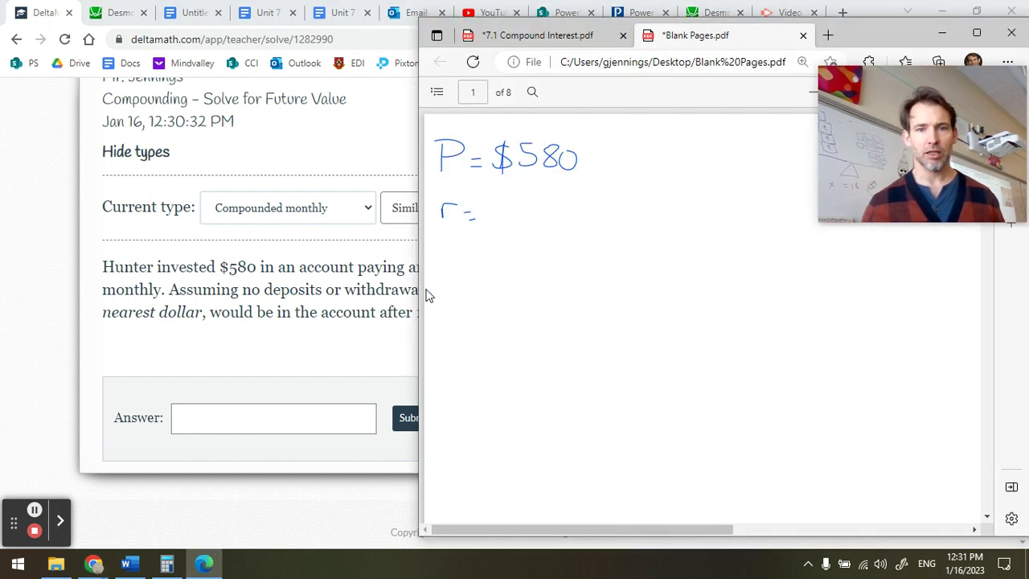
# Complete r = 4.6%, then write c = 12 and t = 19 below it
pyautogui.moveTo(492, 211); pyautogui.dragTo(550, 215)
pyautogui.click(519, 217)
pyautogui.click(565, 213)
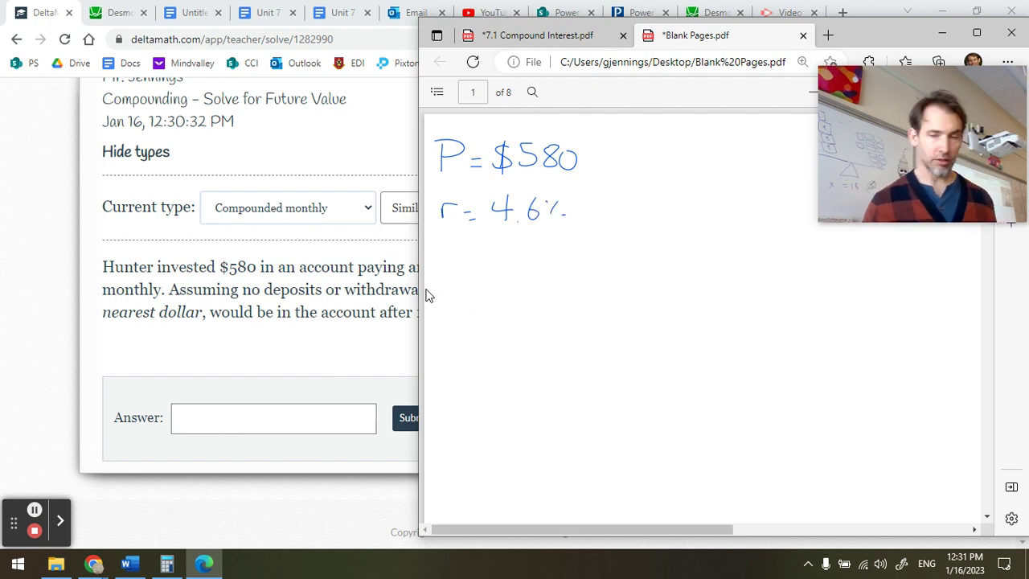
pyautogui.moveTo(450, 257)
pyautogui.mouseDown()
pyautogui.moveTo(460, 273)
pyautogui.moveTo(534, 270)
pyautogui.mouseUp()
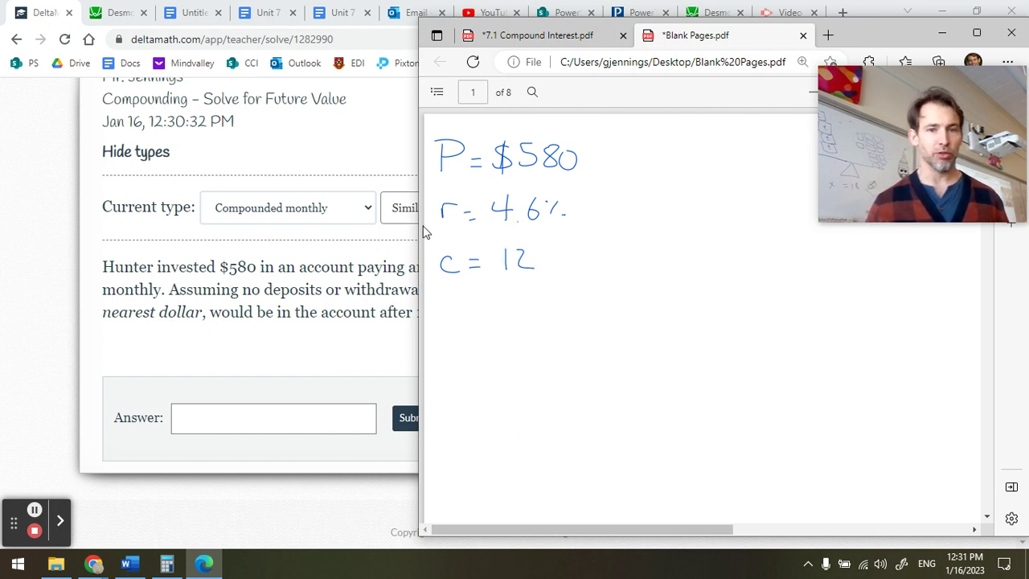
pyautogui.click(351, 330)
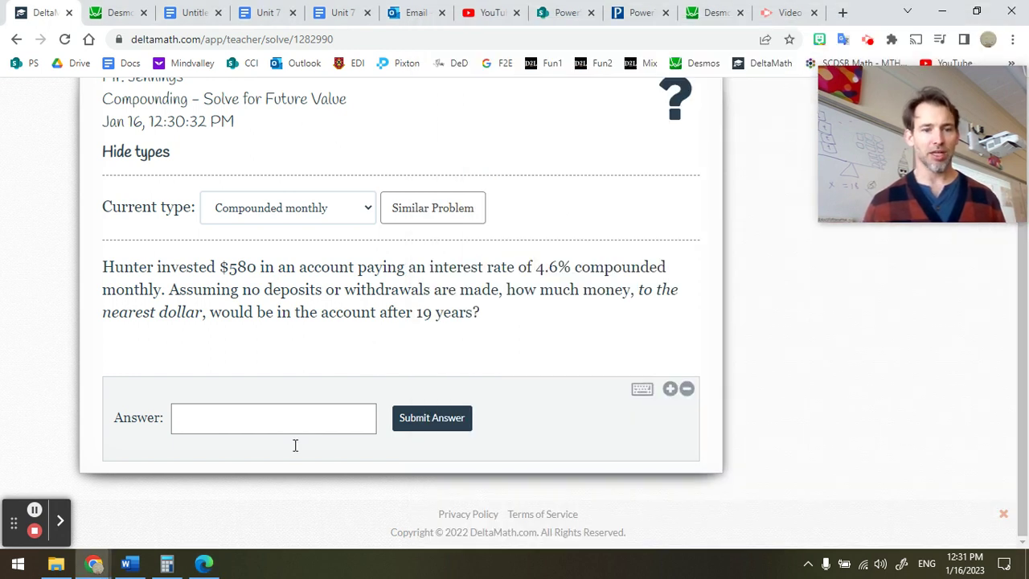
pyautogui.click(204, 562)
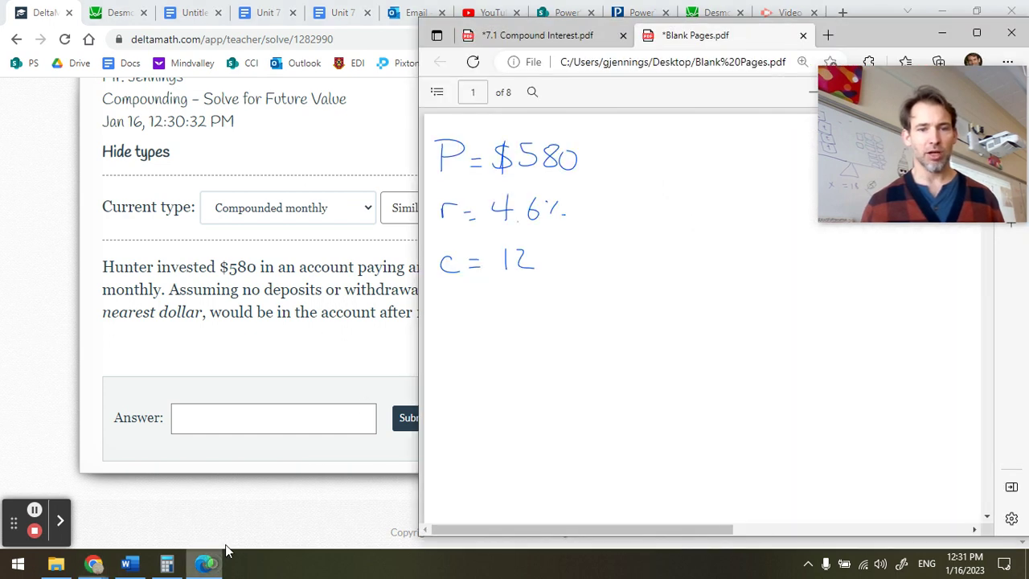
pyautogui.moveTo(452, 304)
pyautogui.mouseDown()
pyautogui.moveTo(463, 327)
pyautogui.moveTo(503, 316)
pyautogui.moveTo(514, 330)
pyautogui.mouseUp()
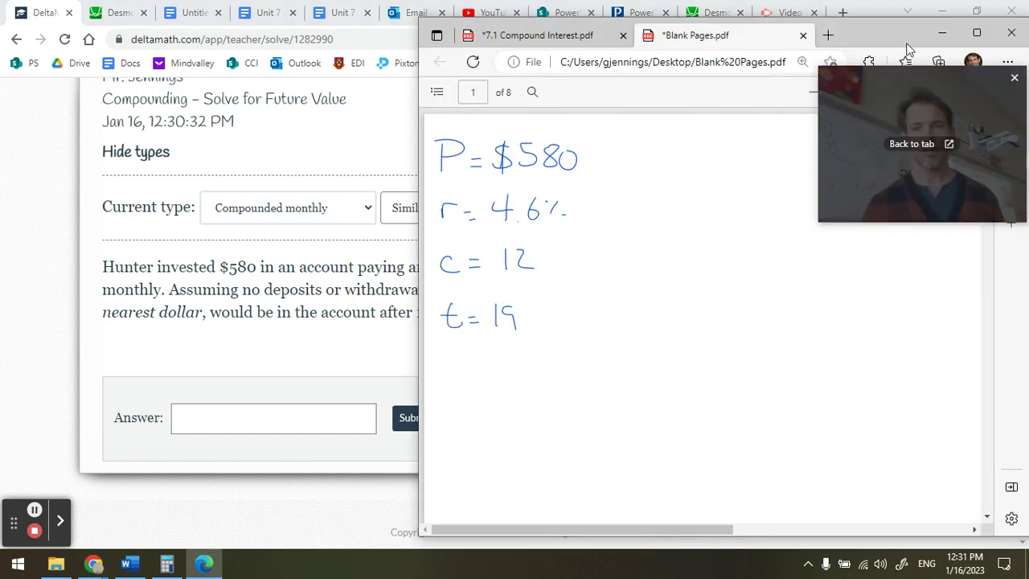
pyautogui.click(977, 35)
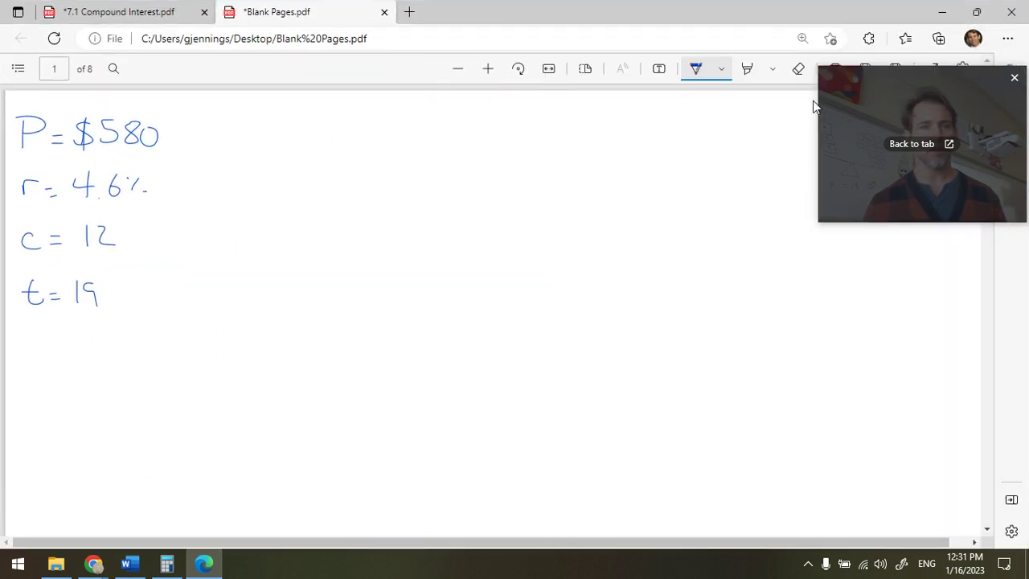
# Write FV = P(1 + r/c)^ct and begin the substitution = $580(1 +
pyautogui.moveTo(259, 119)
pyautogui.mouseDown()
pyautogui.moveTo(260, 149)
pyautogui.moveTo(283, 118)
pyautogui.moveTo(280, 133)
pyautogui.mouseUp()
pyautogui.moveTo(294, 122)
pyautogui.mouseDown()
pyautogui.moveTo(301, 146)
pyautogui.moveTo(310, 122)
pyautogui.moveTo(356, 149)
pyautogui.moveTo(355, 133)
pyautogui.moveTo(397, 152)
pyautogui.mouseUp()
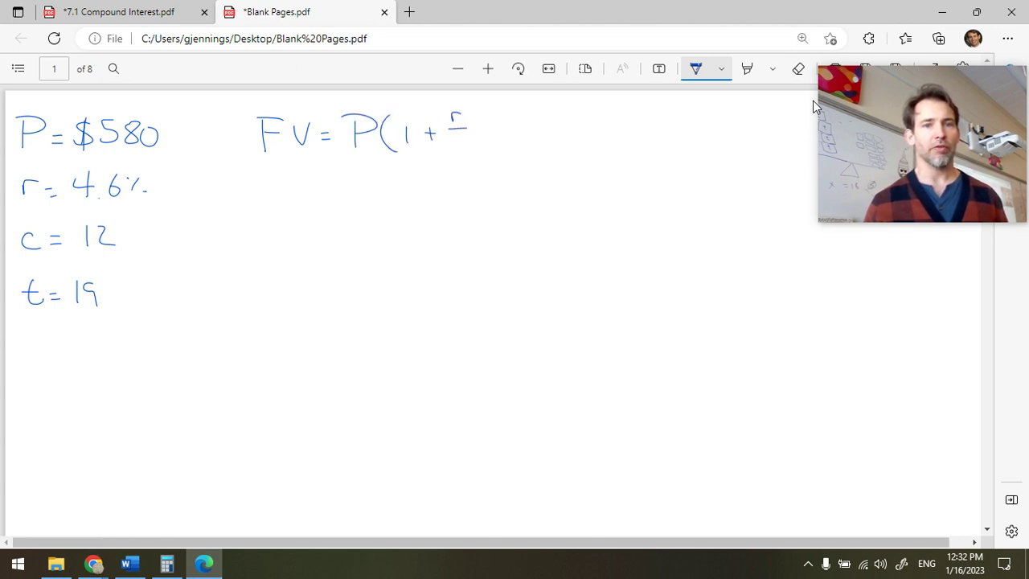
pyautogui.moveTo(473, 112); pyautogui.dragTo(474, 149)
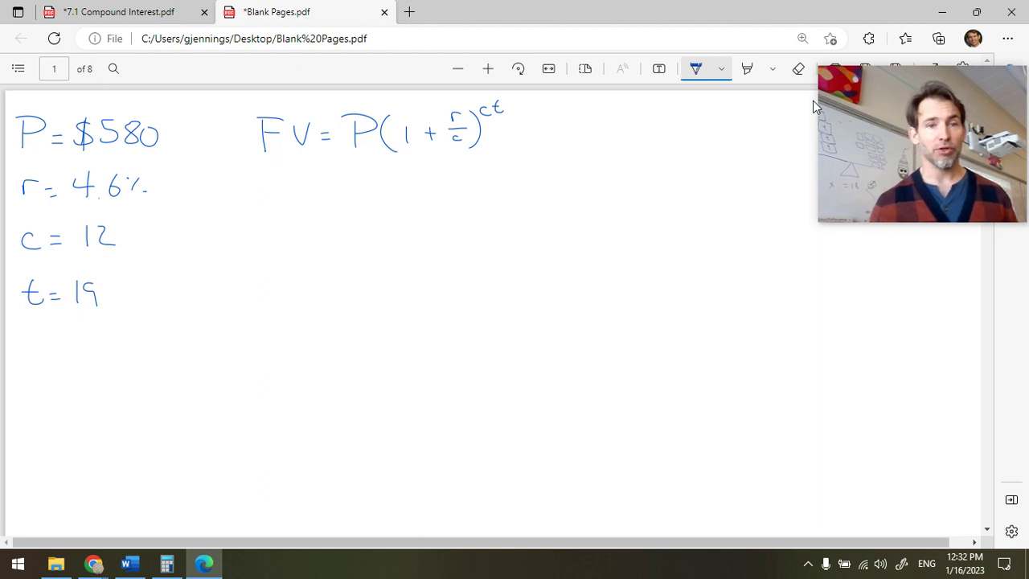
pyautogui.moveTo(321, 203)
pyautogui.mouseDown()
pyautogui.moveTo(349, 185)
pyautogui.moveTo(337, 202)
pyautogui.mouseUp()
pyautogui.moveTo(350, 175)
pyautogui.mouseDown()
pyautogui.moveTo(350, 201)
pyautogui.moveTo(365, 201)
pyautogui.mouseUp()
pyautogui.moveTo(385, 184)
pyautogui.mouseDown()
pyautogui.moveTo(381, 193)
pyautogui.moveTo(398, 185)
pyautogui.moveTo(421, 207)
pyautogui.moveTo(461, 190)
pyautogui.mouseUp()
pyautogui.moveTo(458, 185); pyautogui.dragTo(458, 198)
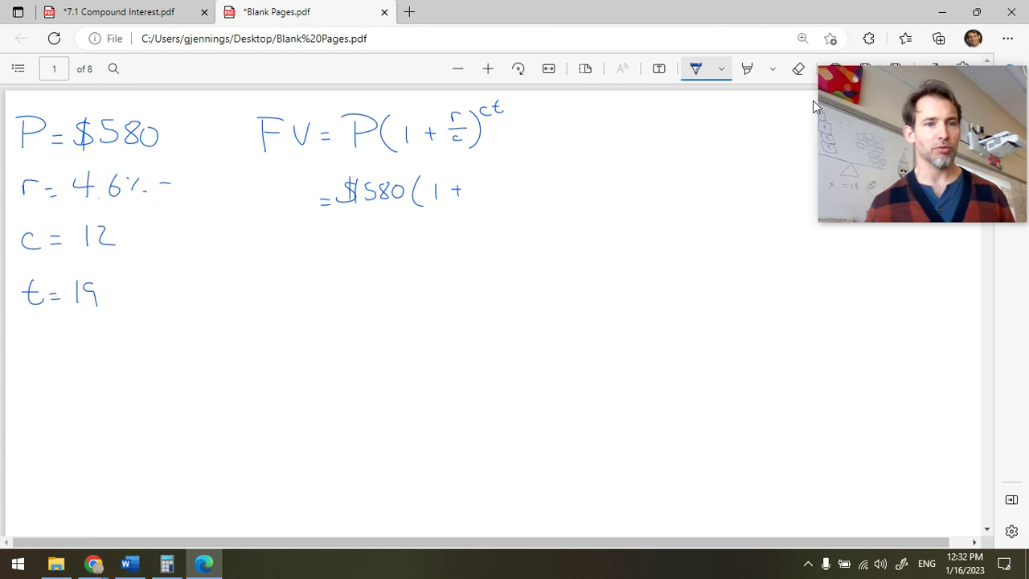
# Convert r to 0.046 and finish the substitution 0.046/12)^12(19), with an arrow at the exponent
pyautogui.moveTo(193, 176); pyautogui.dragTo(220, 179)
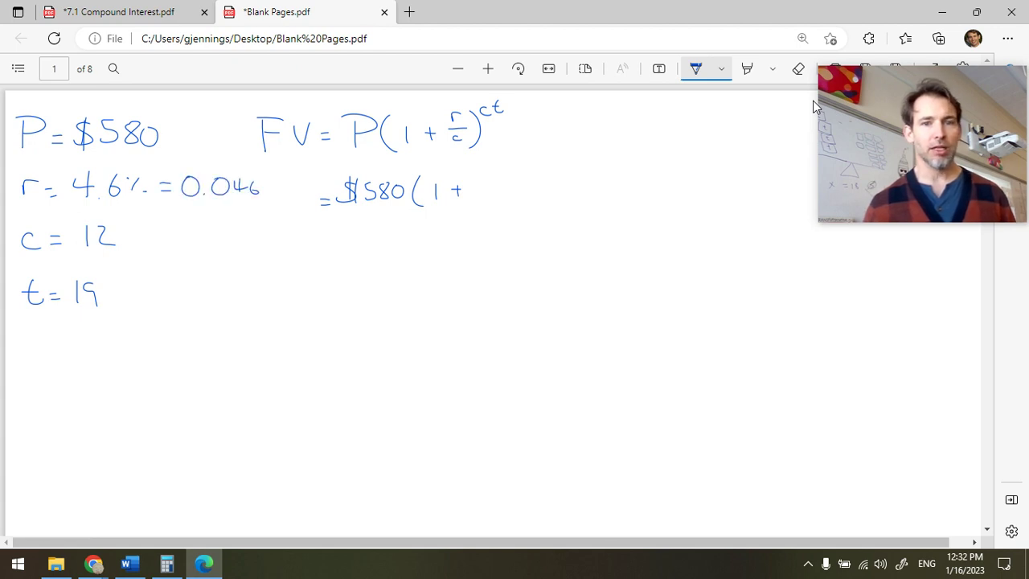
pyautogui.moveTo(487, 170)
pyautogui.mouseDown()
pyautogui.moveTo(484, 182)
pyautogui.moveTo(487, 169)
pyautogui.moveTo(531, 176)
pyautogui.moveTo(537, 185)
pyautogui.moveTo(501, 207)
pyautogui.moveTo(521, 205)
pyautogui.mouseUp()
pyautogui.moveTo(548, 164); pyautogui.dragTo(552, 211)
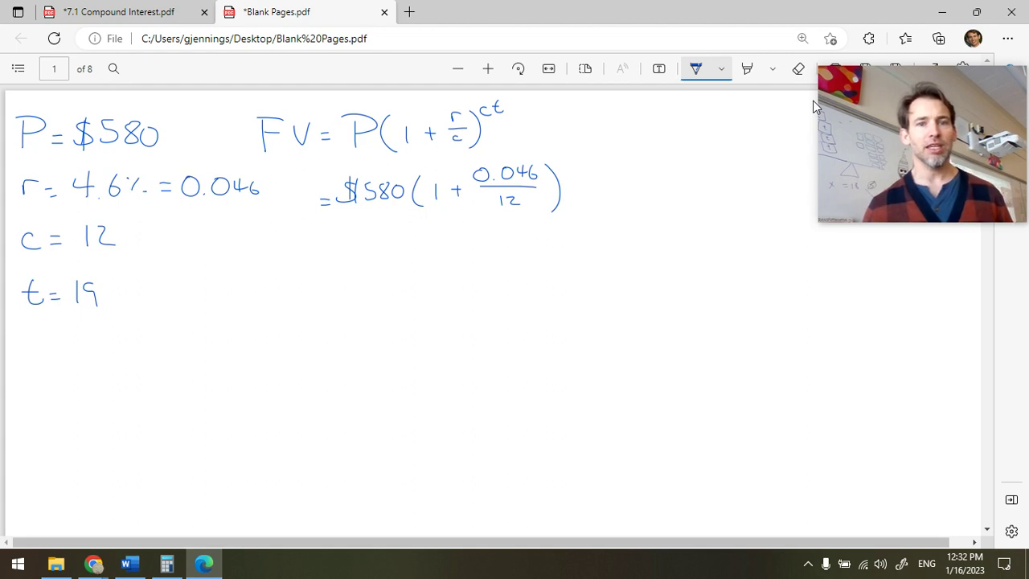
pyautogui.moveTo(558, 152); pyautogui.dragTo(556, 161)
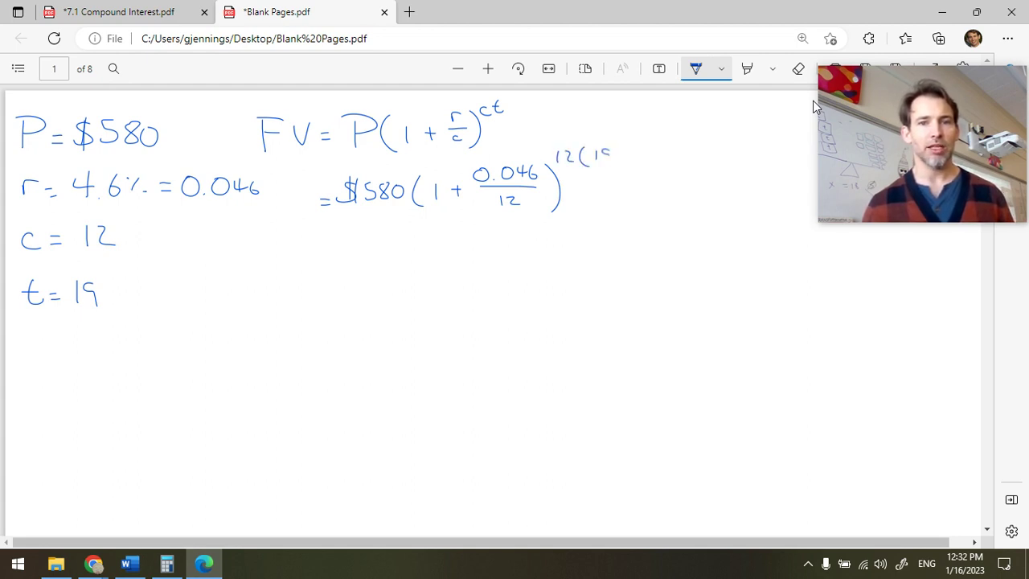
pyautogui.moveTo(609, 151); pyautogui.dragTo(604, 161)
pyautogui.moveTo(615, 143); pyautogui.dragTo(617, 168)
pyautogui.moveTo(603, 133)
pyautogui.mouseDown()
pyautogui.moveTo(632, 111)
pyautogui.moveTo(605, 133)
pyautogui.moveTo(619, 132)
pyautogui.mouseUp()
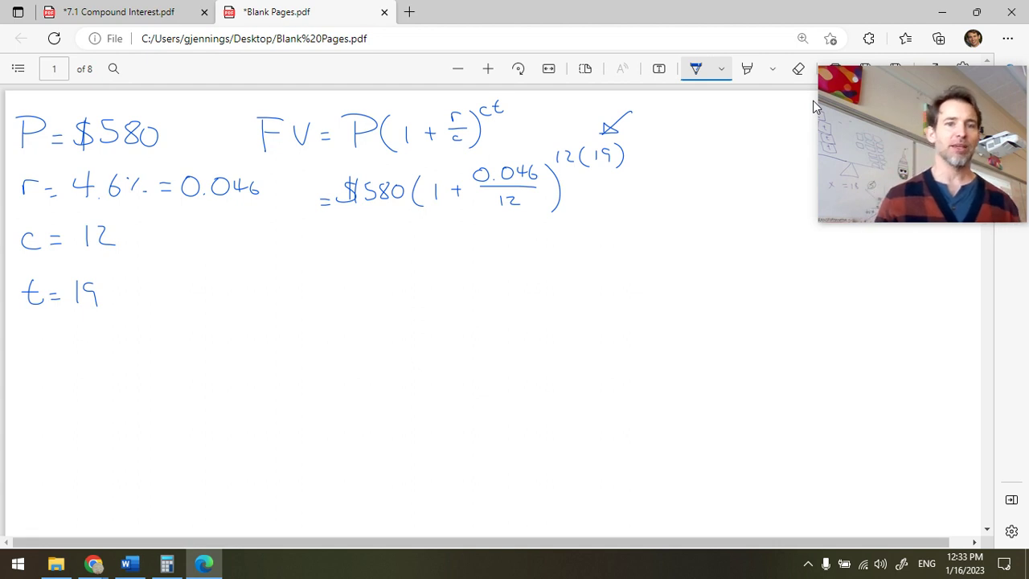
# Compute 1 + 0.046/12 in Windows Calculator
pyautogui.click(167, 564)
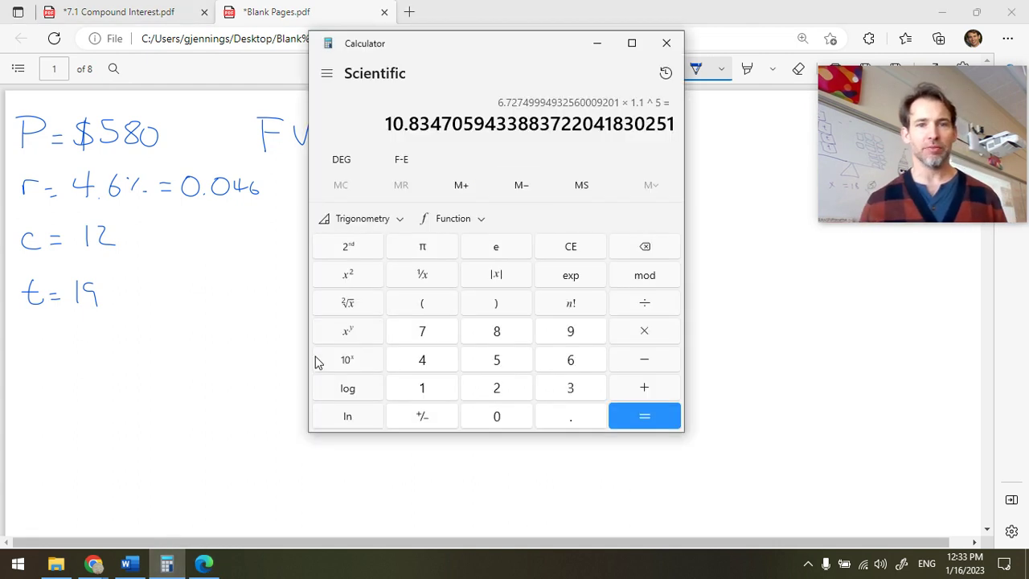
pyautogui.press('Escape')
pyautogui.moveTo(525, 51); pyautogui.dragTo(169, 59)
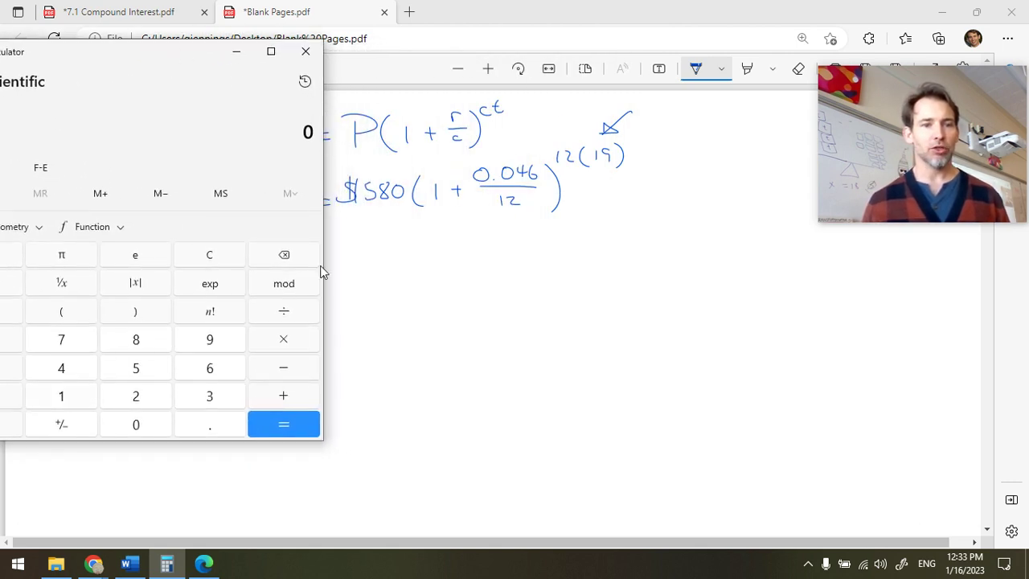
pyautogui.write('1')
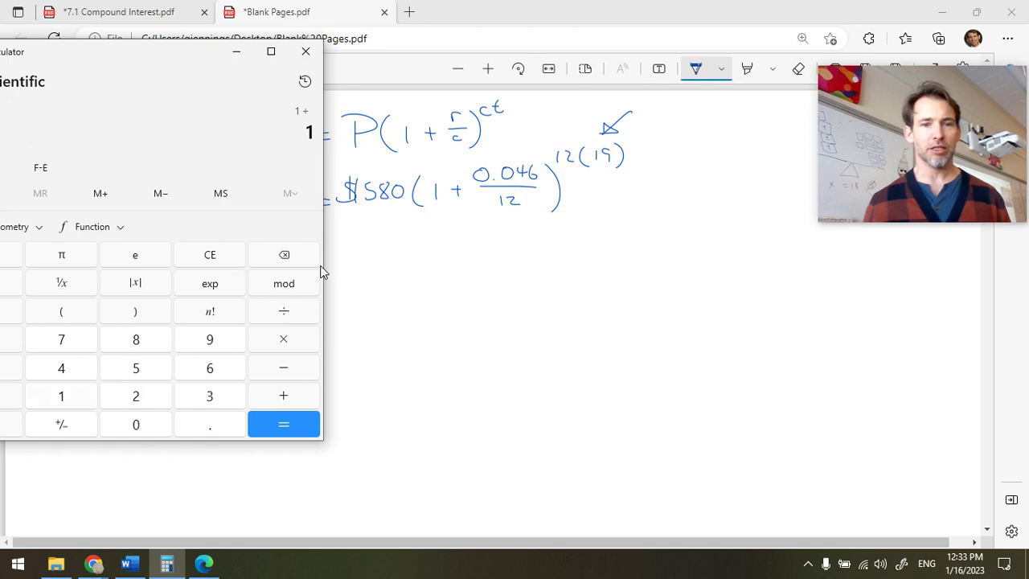
pyautogui.write('0.0')
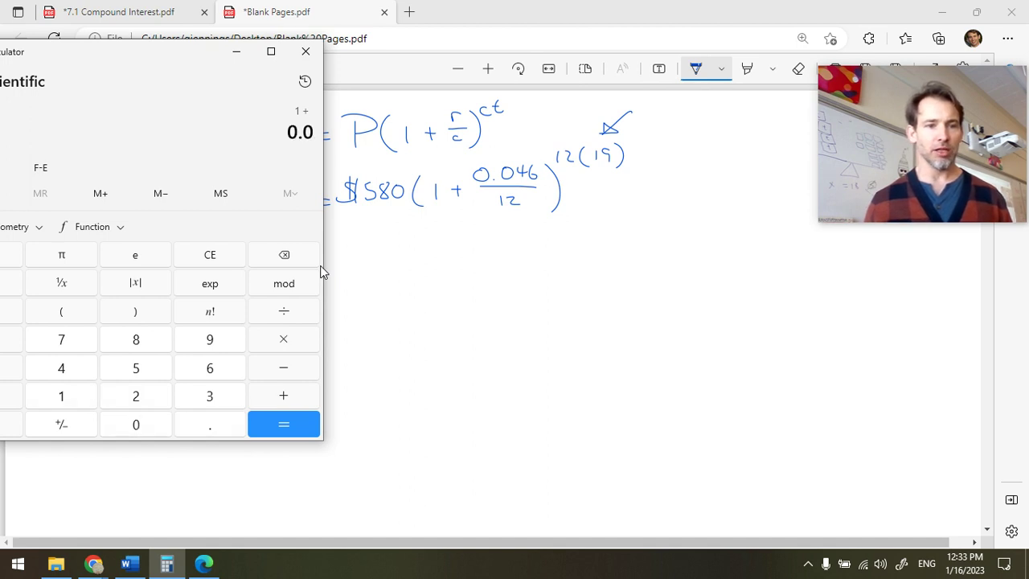
pyautogui.write('46')
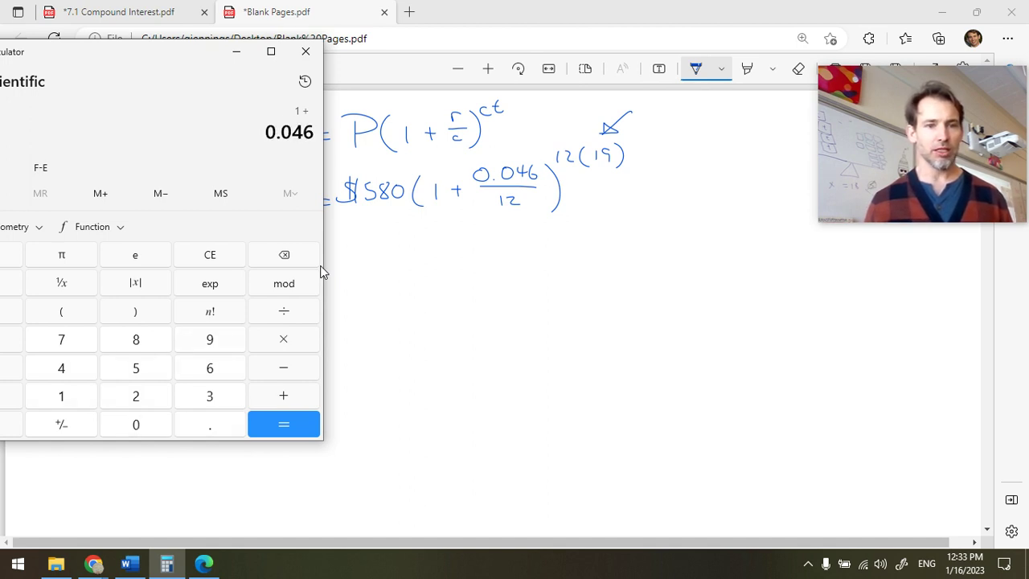
pyautogui.write('+/12')
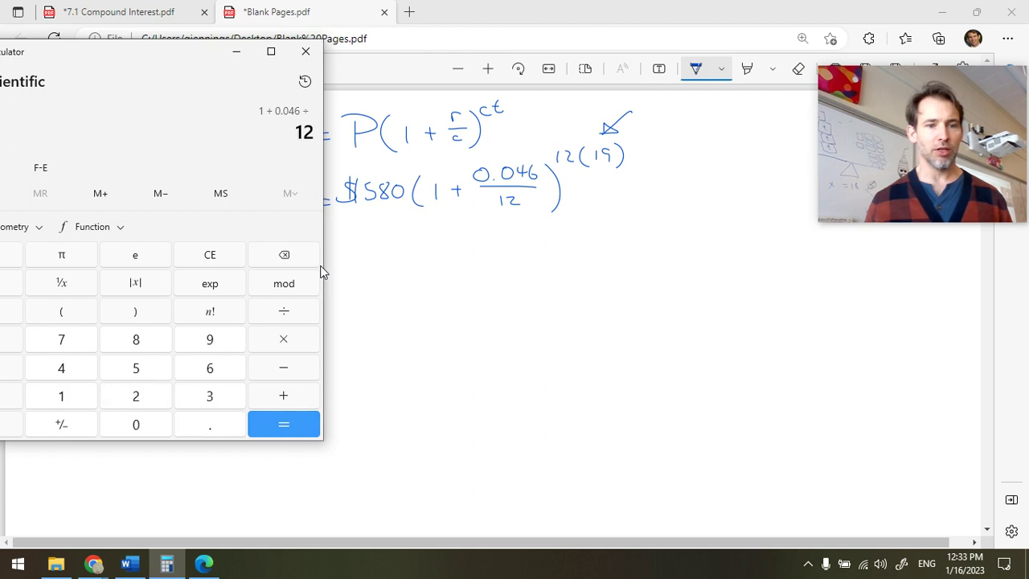
pyautogui.press('Return')
pyautogui.moveTo(173, 45); pyautogui.dragTo(322, 64)
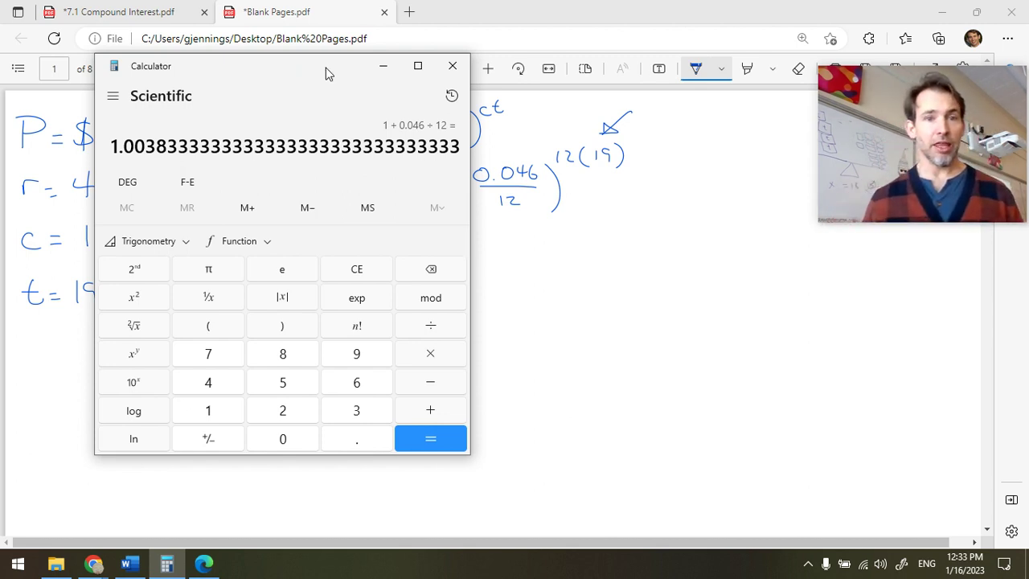
pyautogui.moveTo(326, 67); pyautogui.dragTo(280, 76)
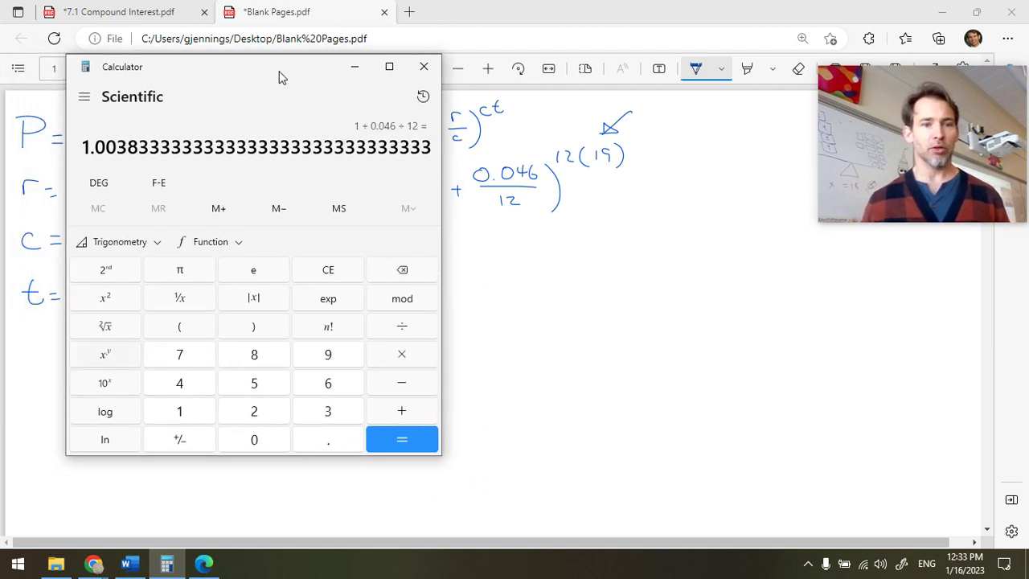
# Raise the growth factor to the 12th times 19, then multiply by 580 for 11,537.745…
pyautogui.hotkey('shift', '6')
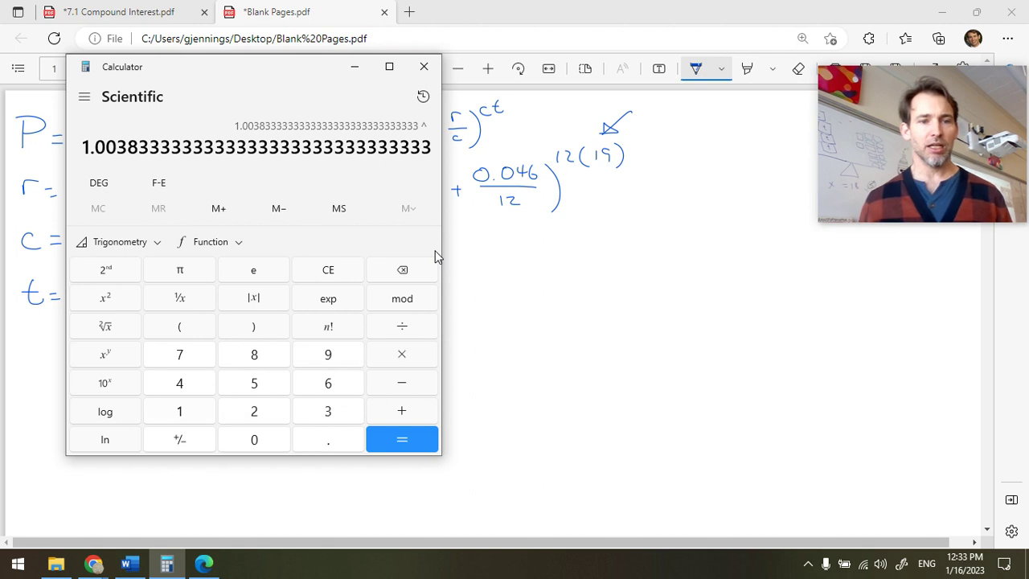
pyautogui.write('12')
pyautogui.hotkey('shift', '8')
pyautogui.write('19')
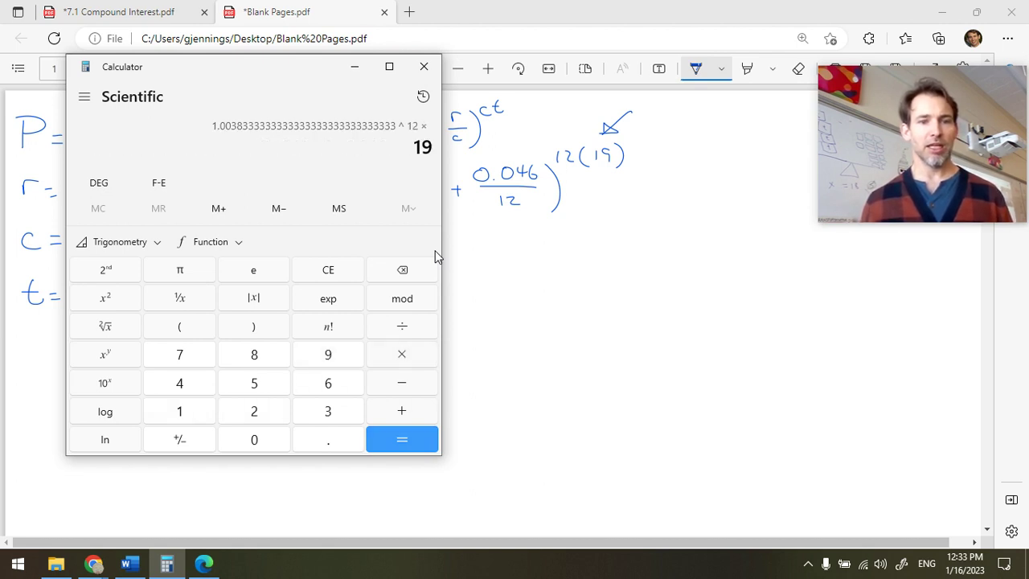
pyautogui.press('Return')
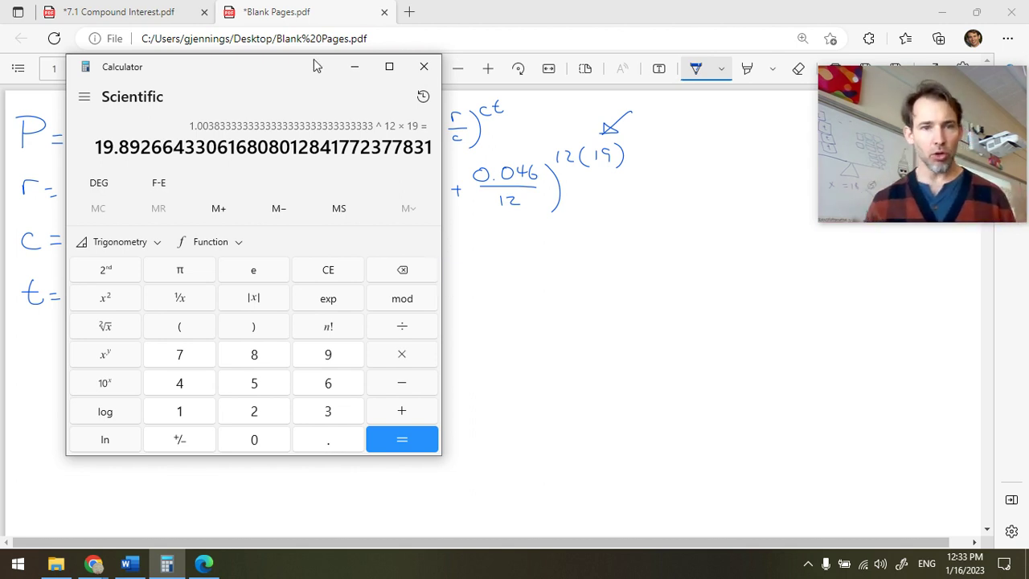
pyautogui.moveTo(289, 66); pyautogui.dragTo(637, 35)
pyautogui.press('*')
pyautogui.write('580')
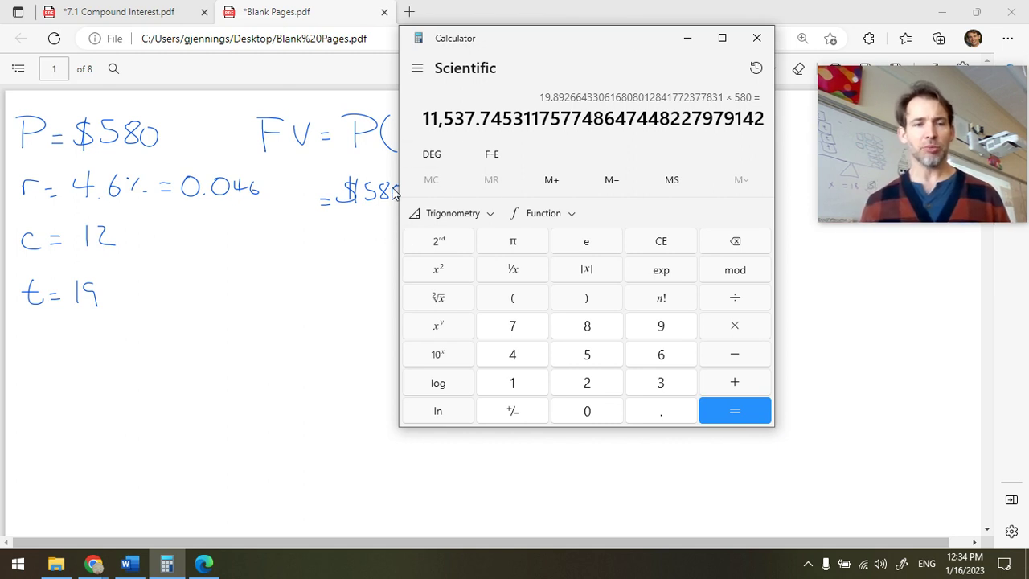
# Switch to the Desmos window and enter P = 580 and r = 0.046
pyautogui.moveTo(98, 565)
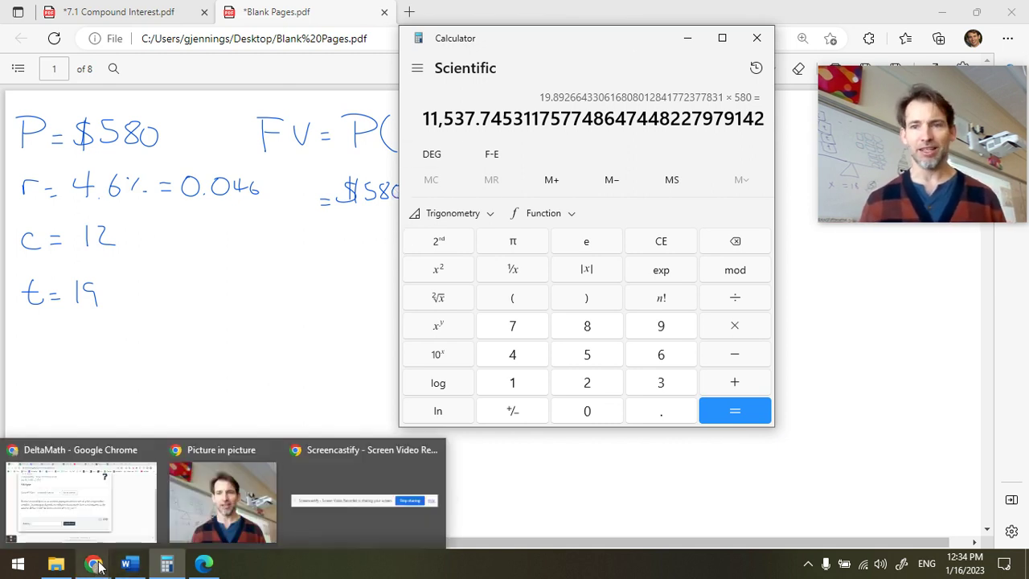
pyautogui.click(98, 564)
pyautogui.click(126, 464)
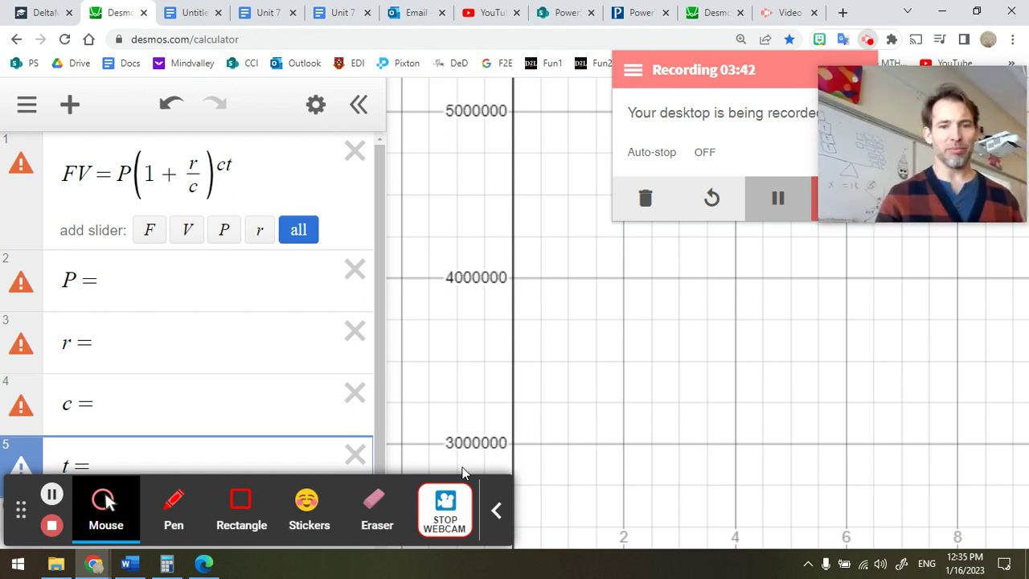
pyautogui.click(496, 514)
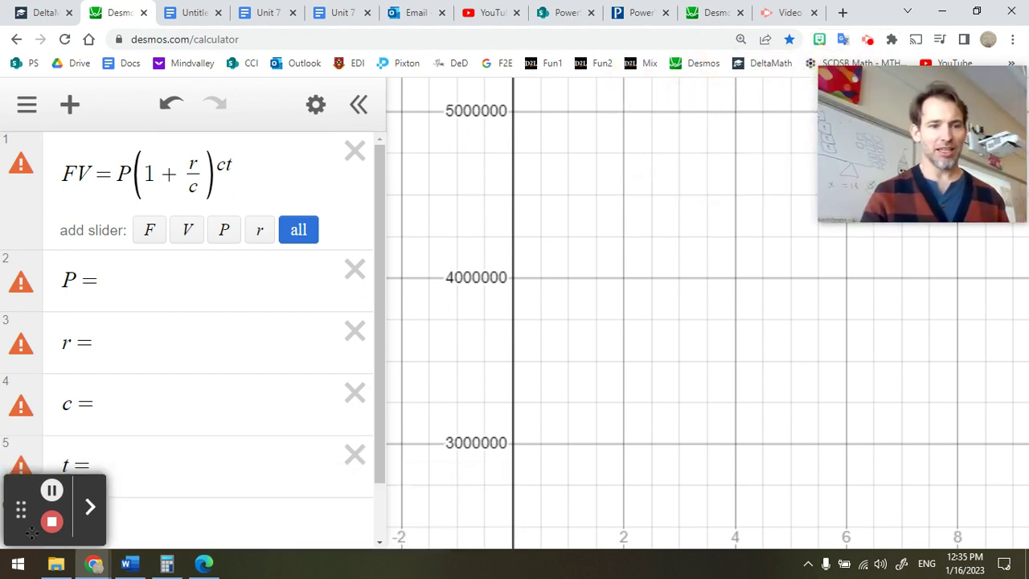
pyautogui.moveTo(19, 512); pyautogui.dragTo(711, 486)
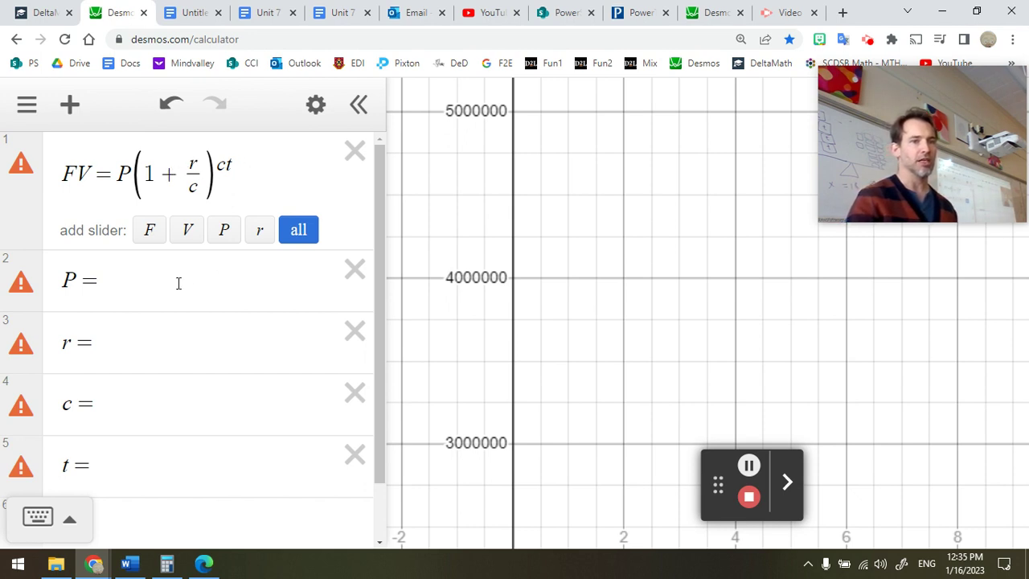
pyautogui.click(141, 282)
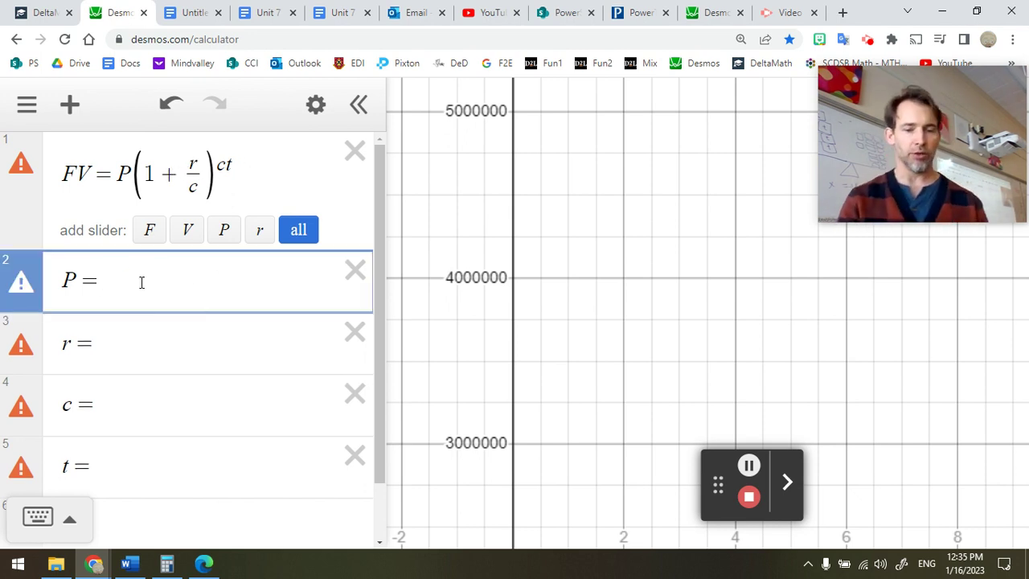
pyautogui.write('580')
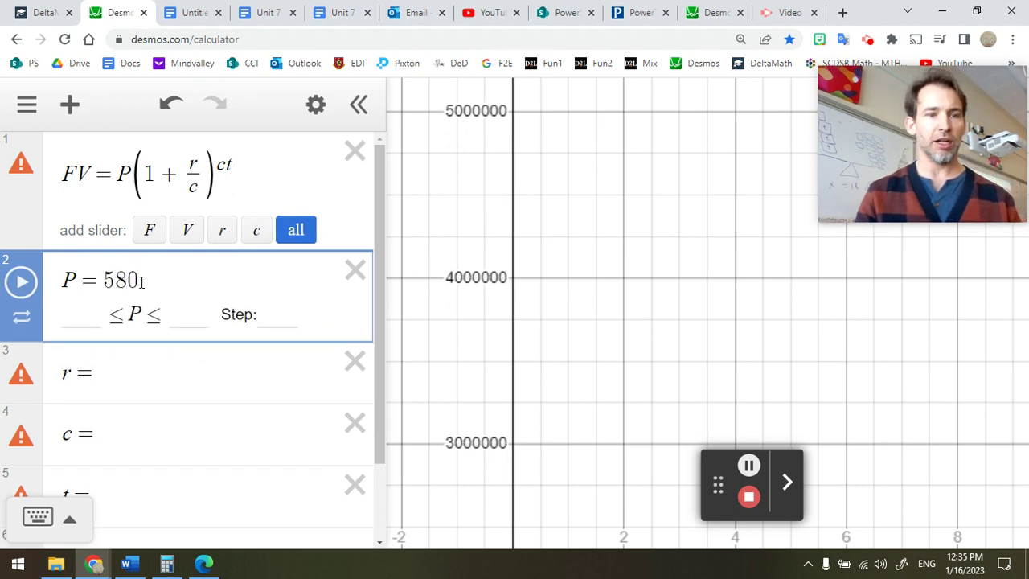
pyautogui.click(115, 372)
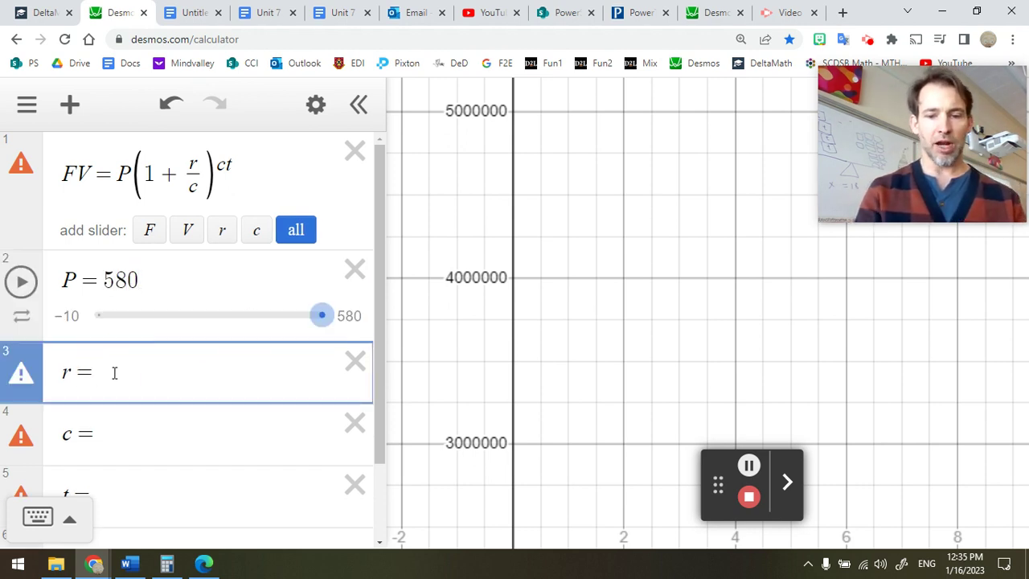
pyautogui.write('0.04')
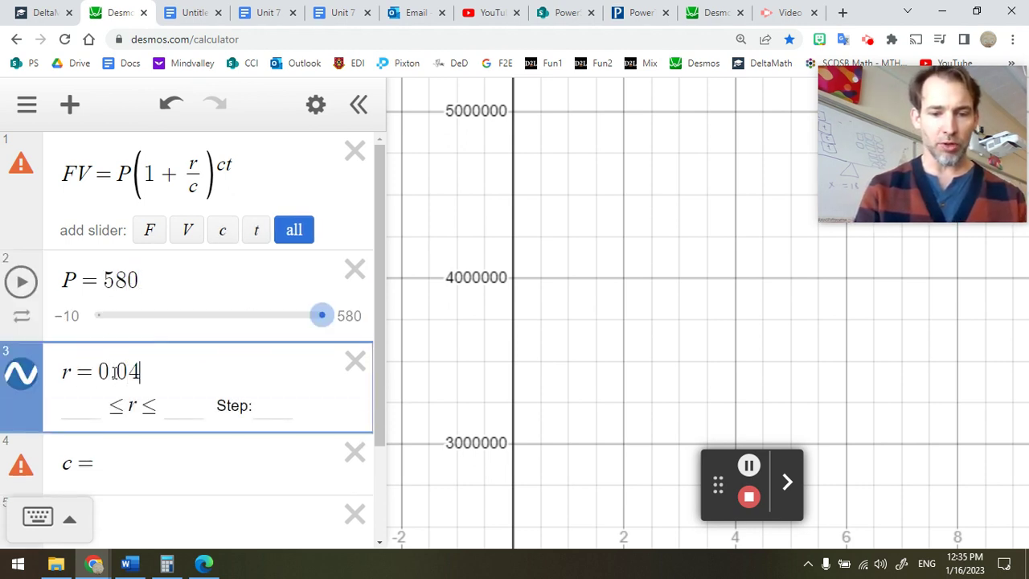
pyautogui.write('6')
# Enter c = 12 and t = 19 beneath the formula
pyautogui.scroll(-1, 149, 443)
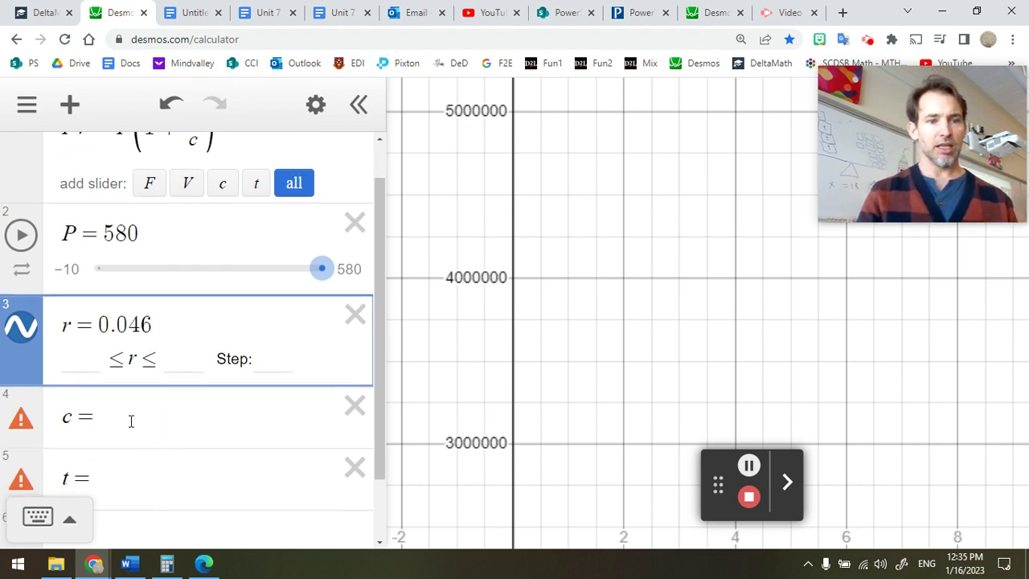
pyautogui.click(119, 418)
pyautogui.write('12')
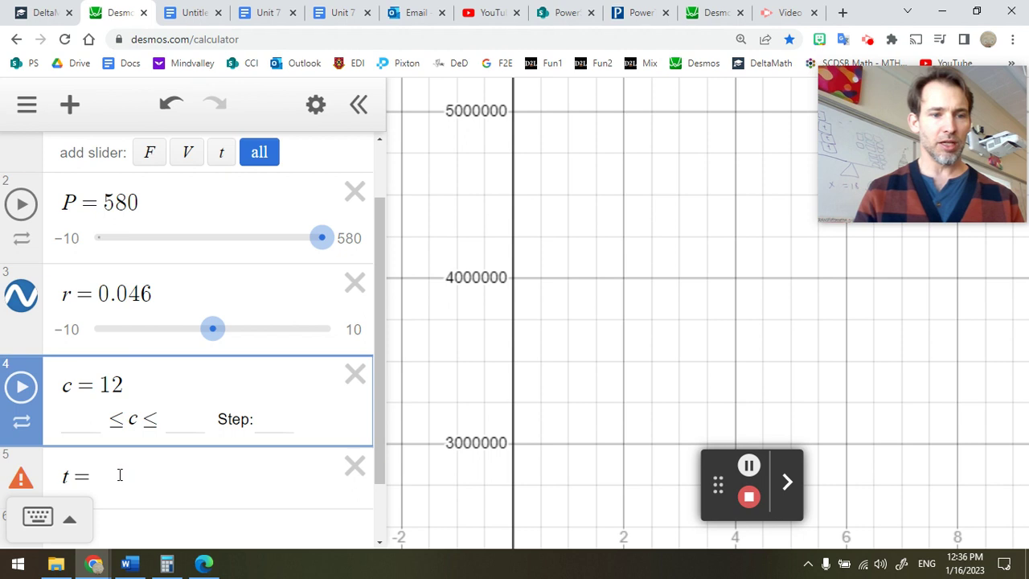
pyautogui.click(119, 479)
pyautogui.write('19')
pyautogui.scroll(3, 120, 482)
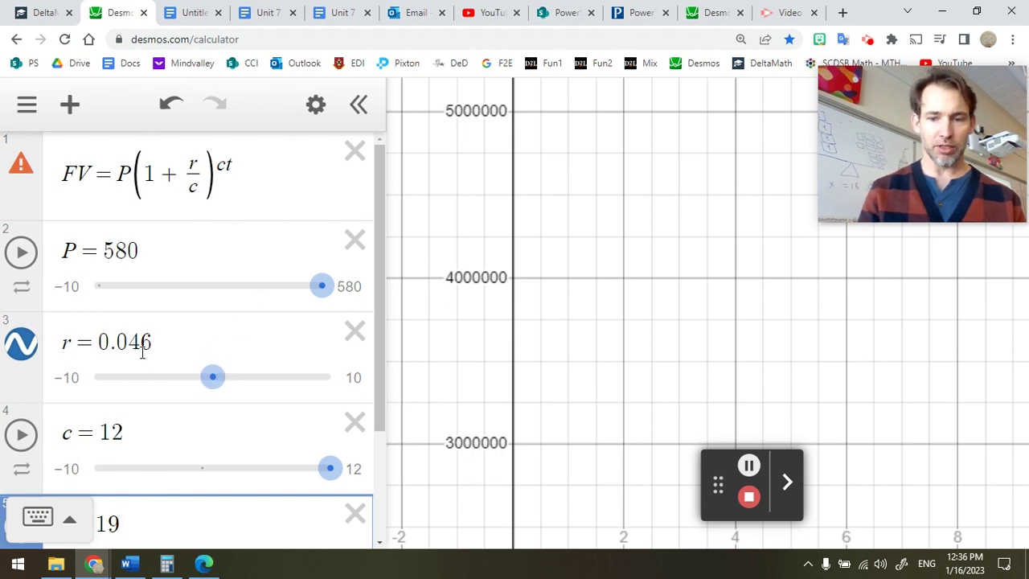
pyautogui.press('Return')
pyautogui.scroll(3, 140, 359)
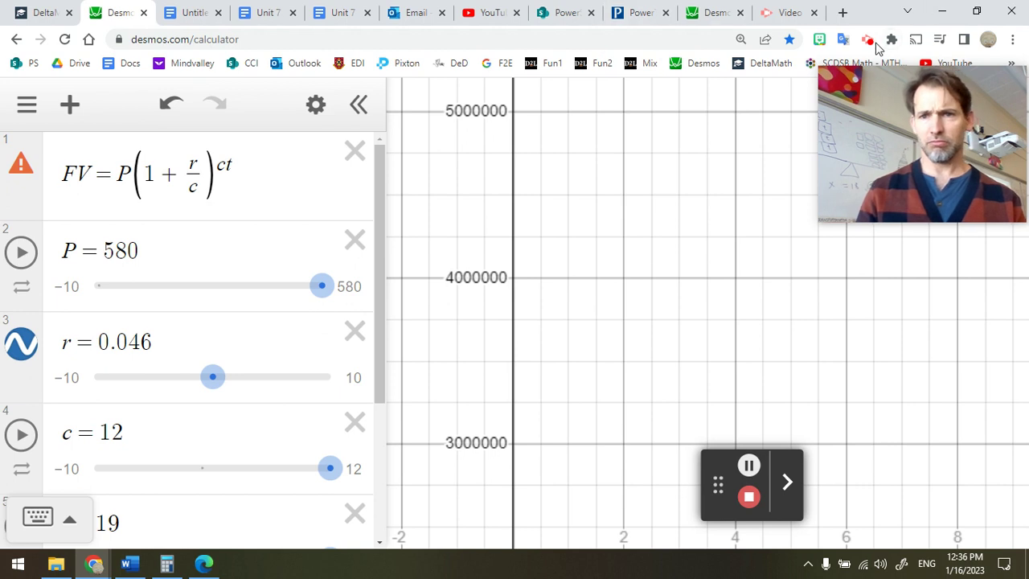
# Delete the V from FV so Desmos evaluates F = 1387.63648116
pyautogui.click(869, 40)
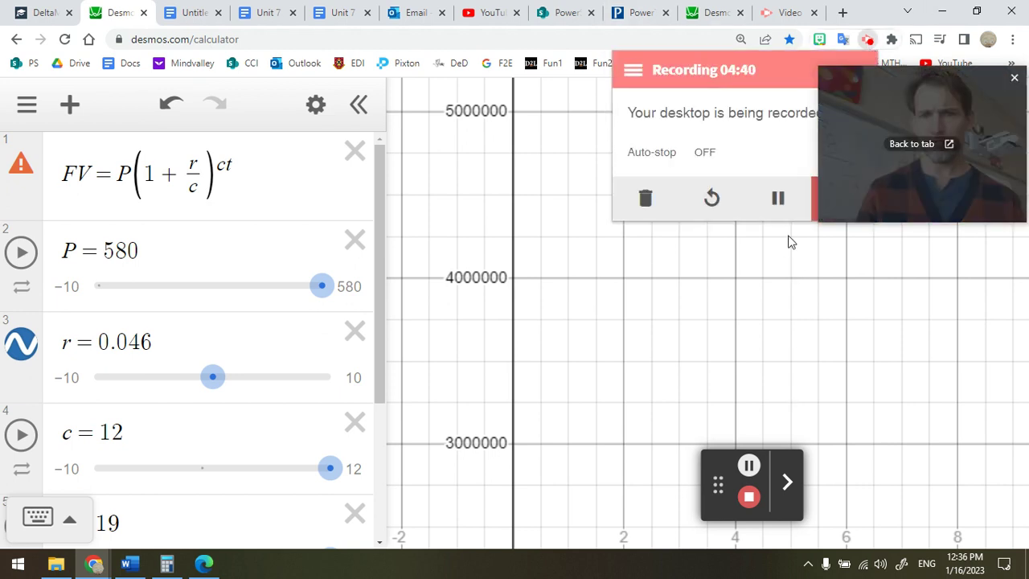
pyautogui.click(778, 198)
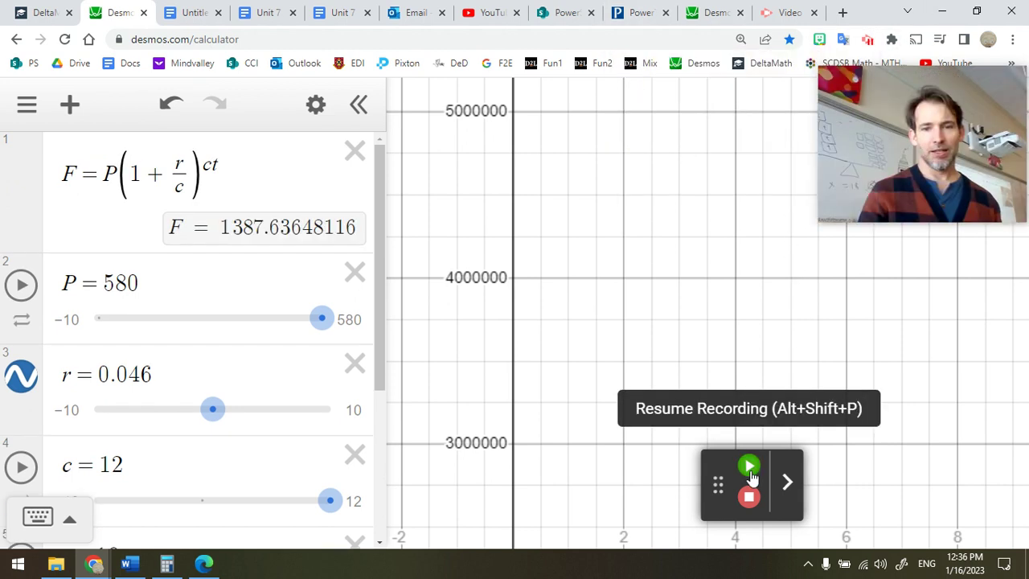
pyautogui.click(747, 467)
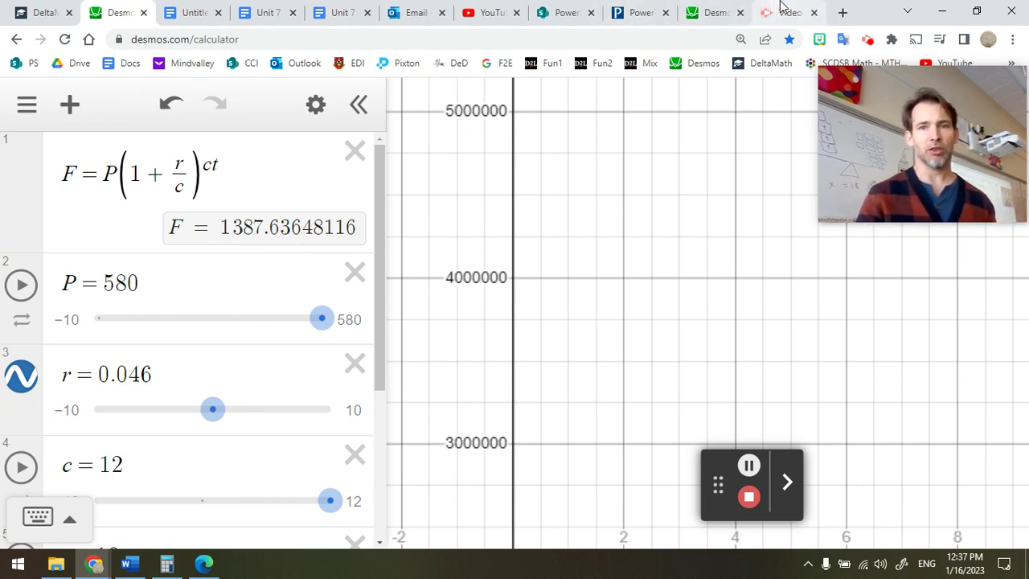
# Submit and confirm 1388 as the DeltaMath answer, then return to the notes PDF
pyautogui.click(19, 10)
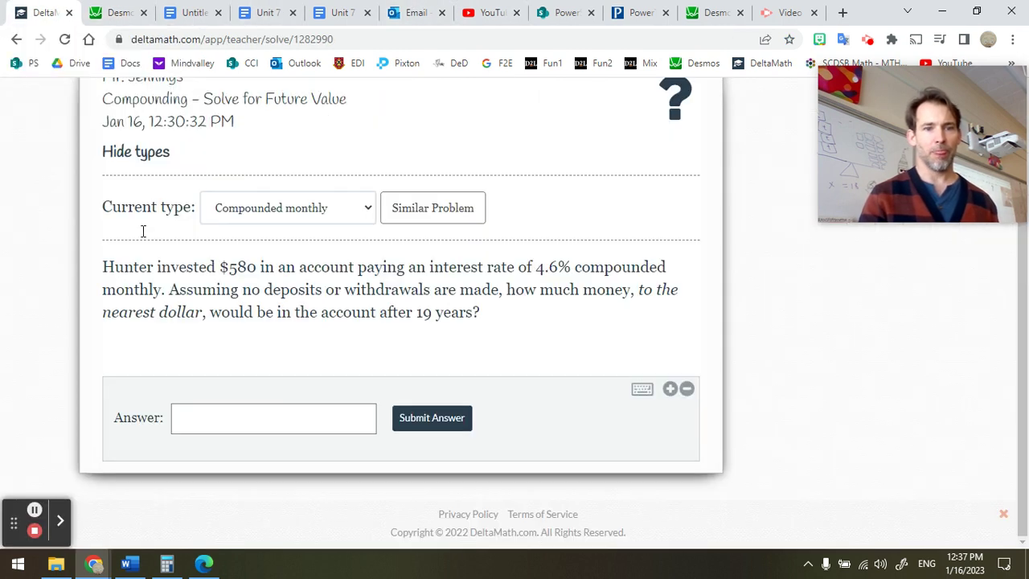
pyautogui.click(238, 418)
pyautogui.write('13')
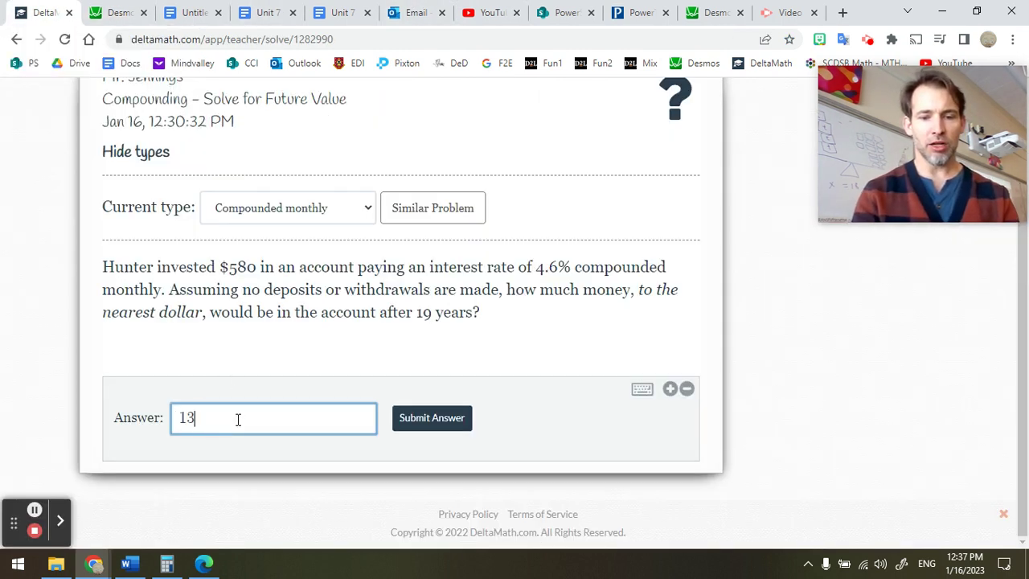
pyautogui.write('88')
pyautogui.click(455, 422)
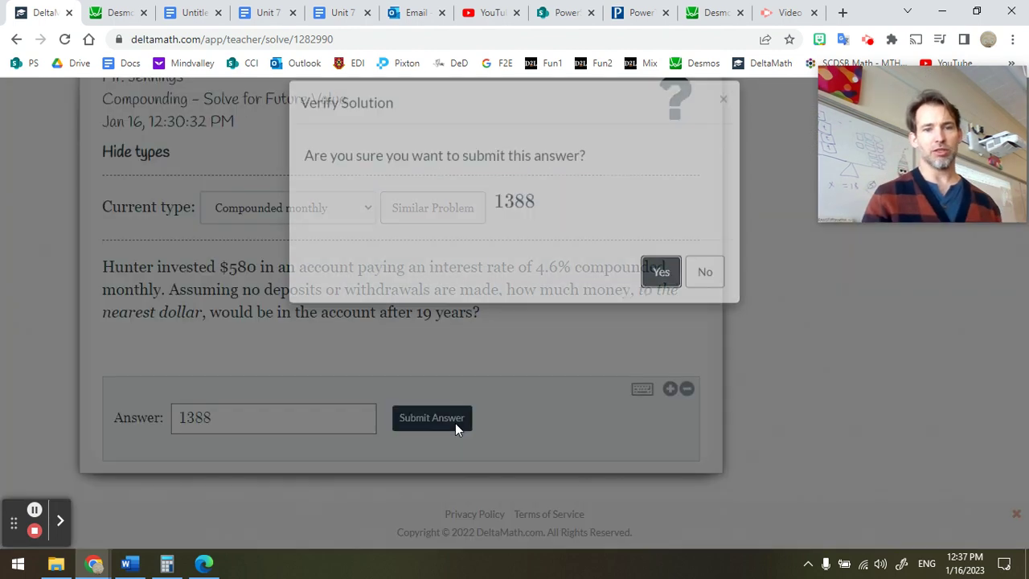
pyautogui.click(658, 291)
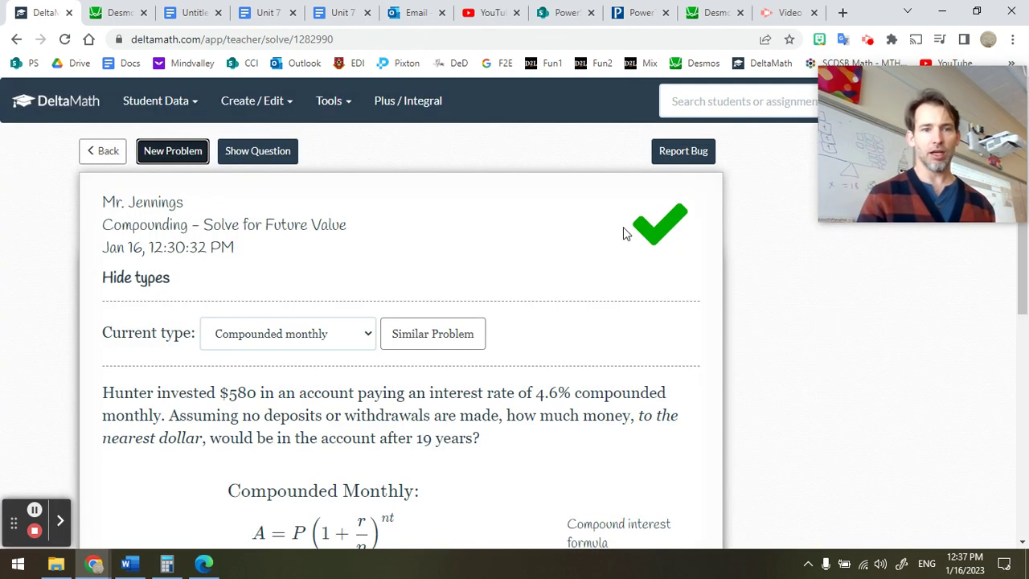
pyautogui.click(197, 572)
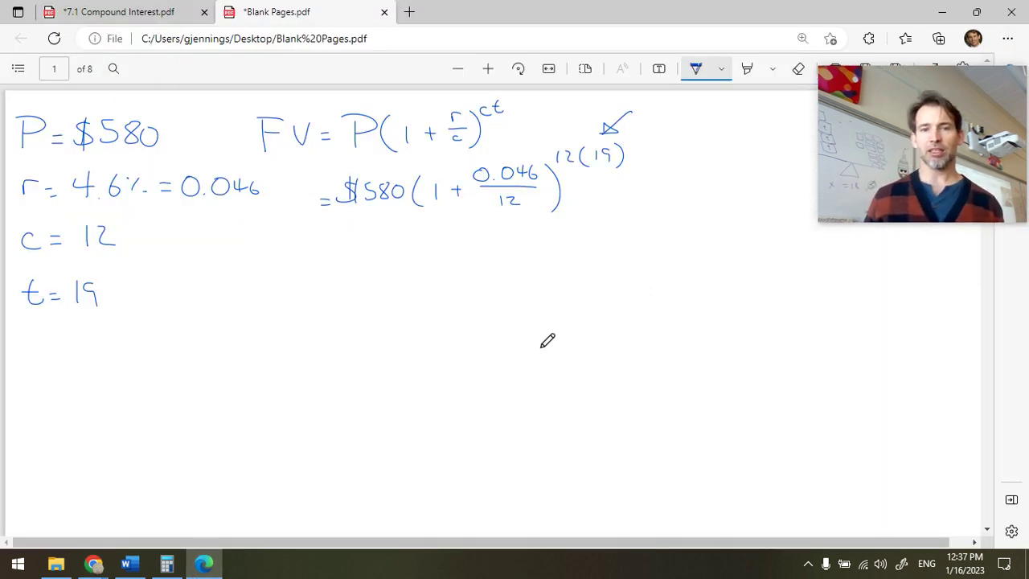
# Draw an arrow at 0.046 and start a new '= $' line below the substitution
pyautogui.moveTo(533, 127)
pyautogui.mouseDown()
pyautogui.moveTo(512, 165)
pyautogui.moveTo(525, 157)
pyautogui.mouseUp()
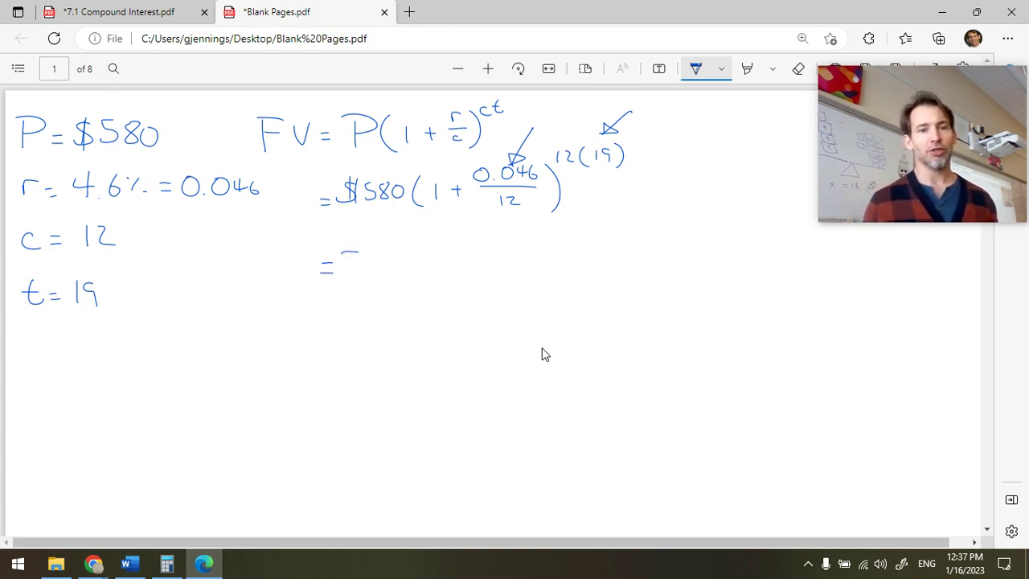
pyautogui.moveTo(342, 255); pyautogui.dragTo(341, 269)
pyautogui.moveTo(348, 243); pyautogui.dragTo(348, 274)
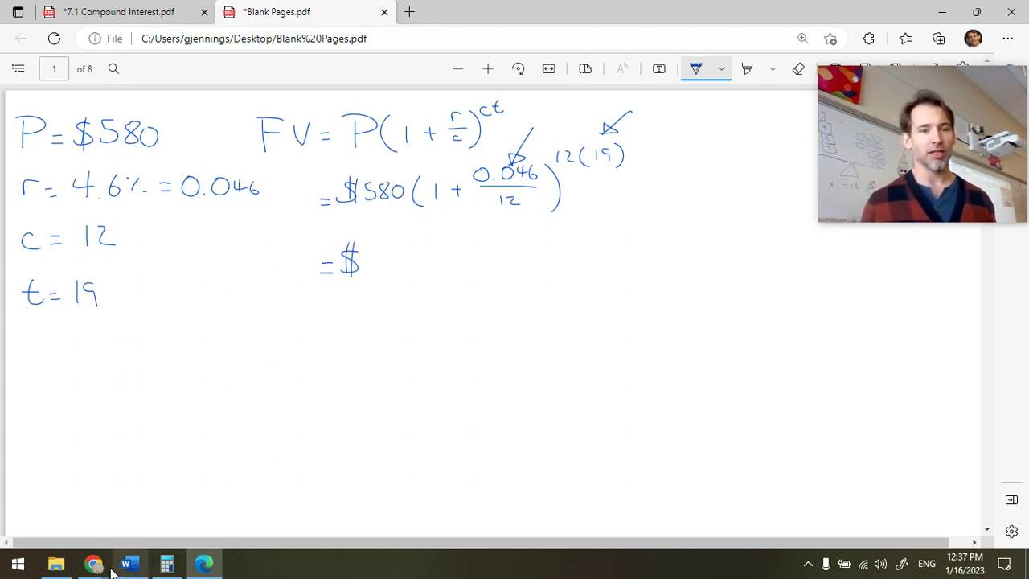
# Load a new 'Compounded daily' problem ($850 at 5.7%, 6 years) and return to Desmos
pyautogui.moveTo(94, 562)
pyautogui.click(113, 515)
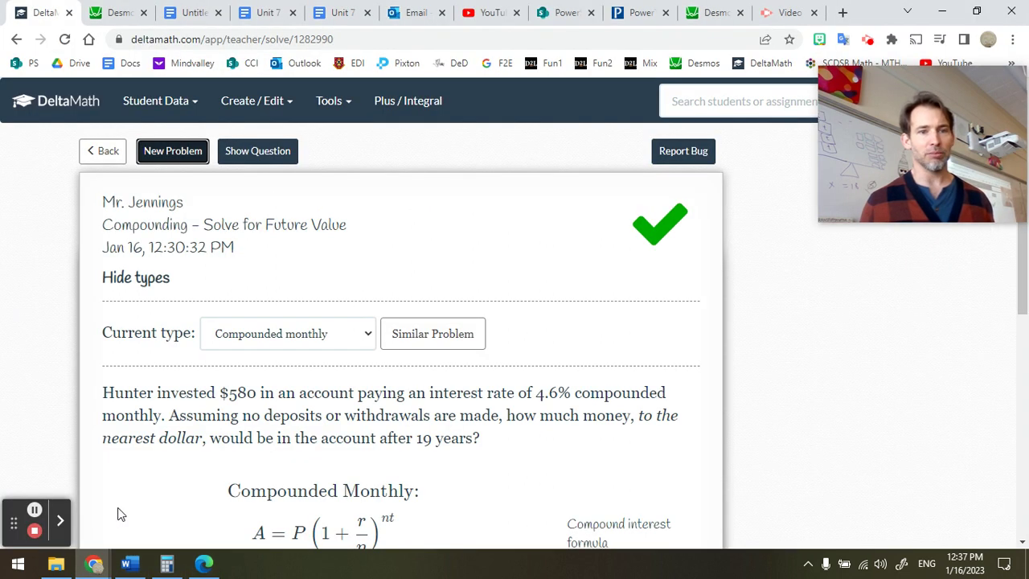
pyautogui.click(180, 161)
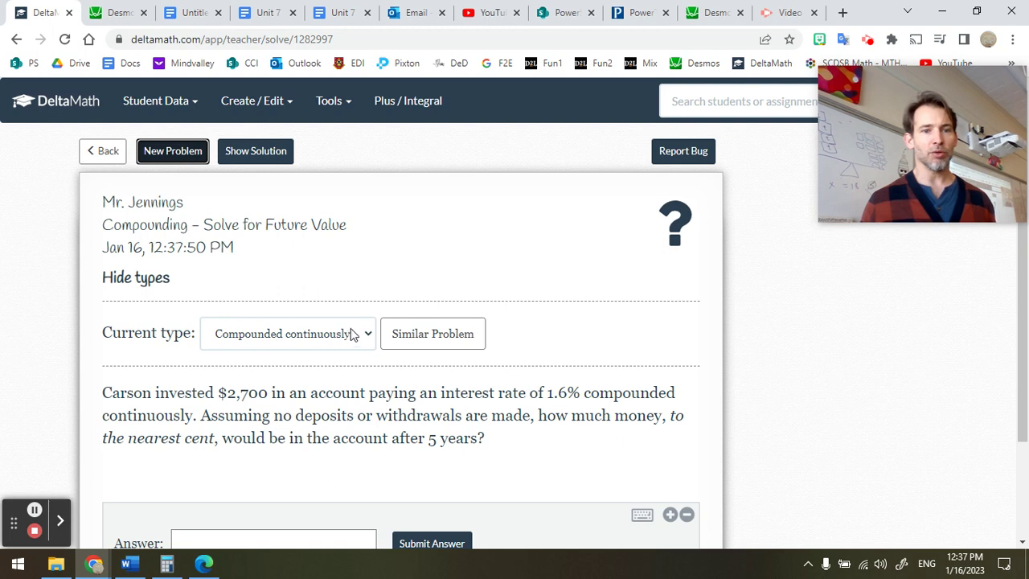
pyautogui.click(355, 334)
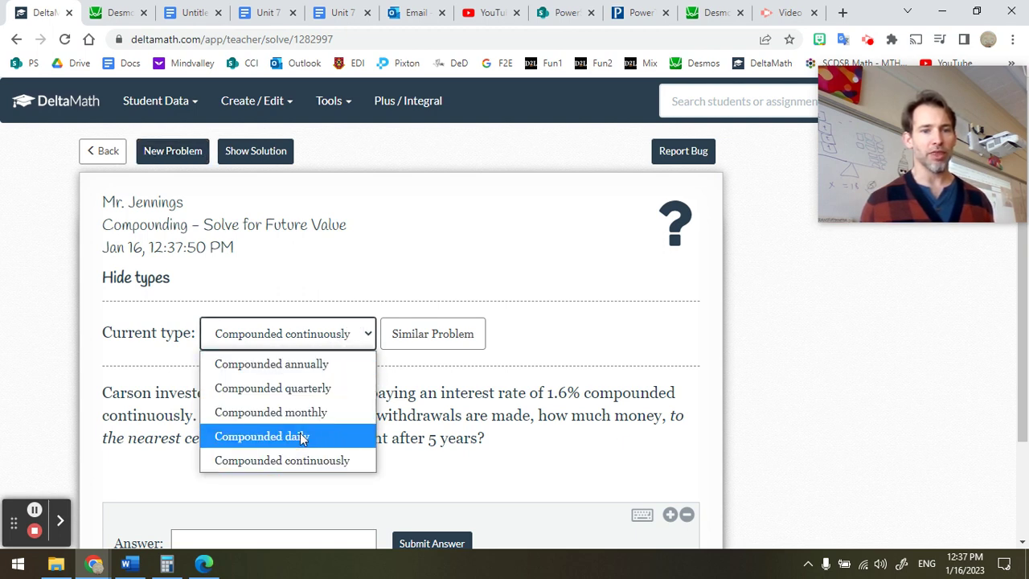
pyautogui.click(295, 438)
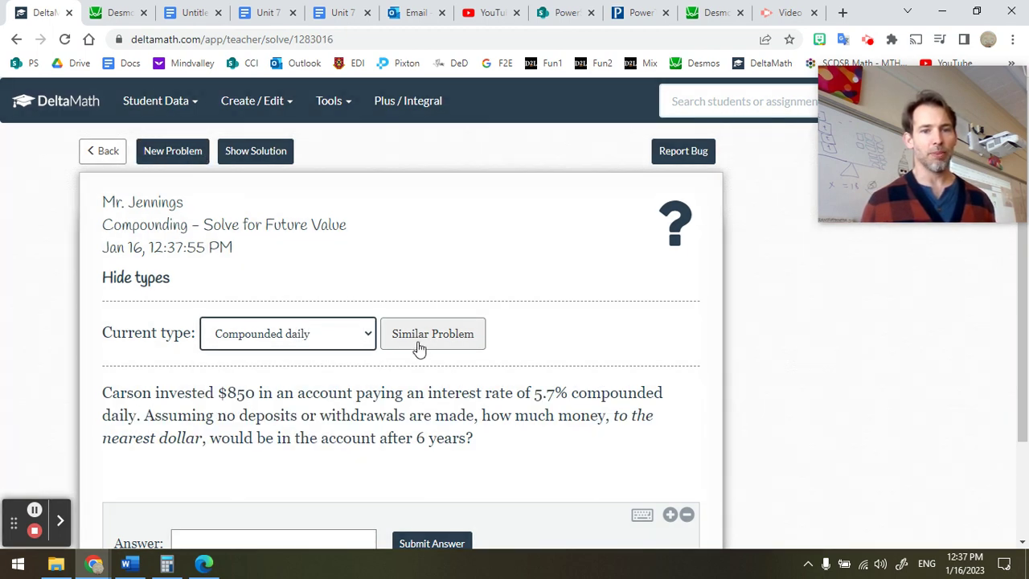
pyautogui.scroll(-3, 342, 408)
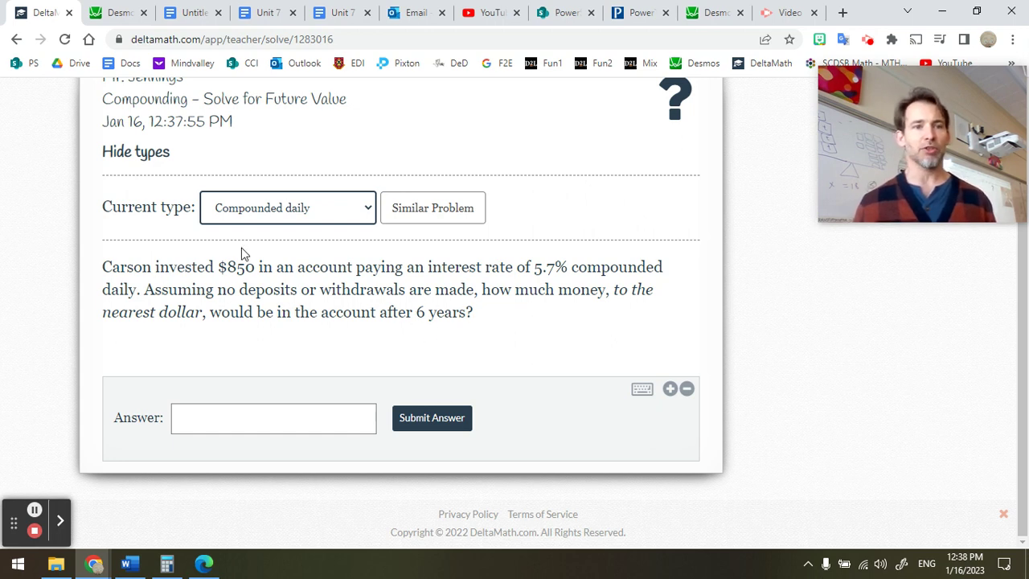
pyautogui.click(120, 14)
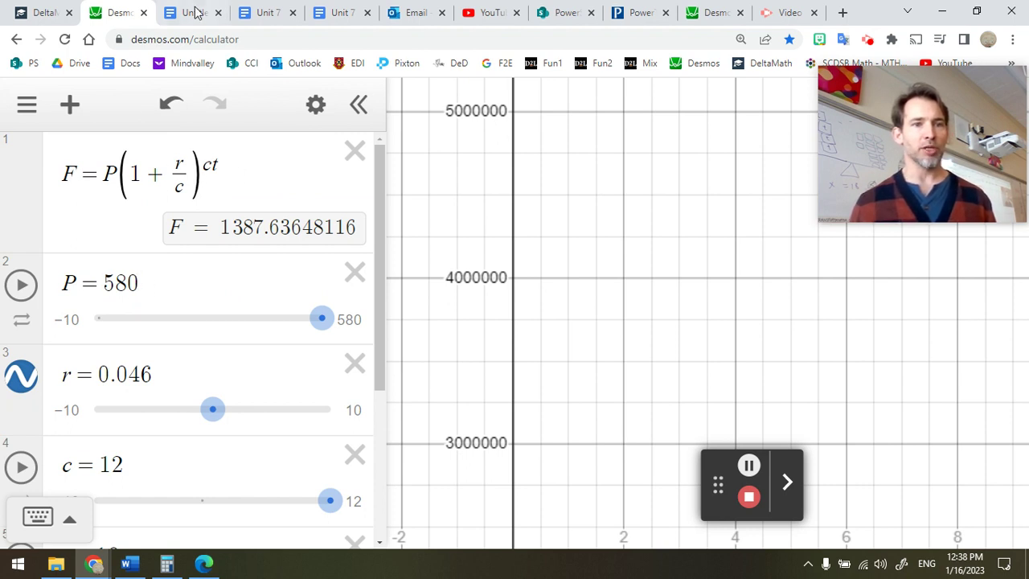
# Check the DeltaMath values and change P to 850 and r to 0.057 in Desmos
pyautogui.click(41, 13)
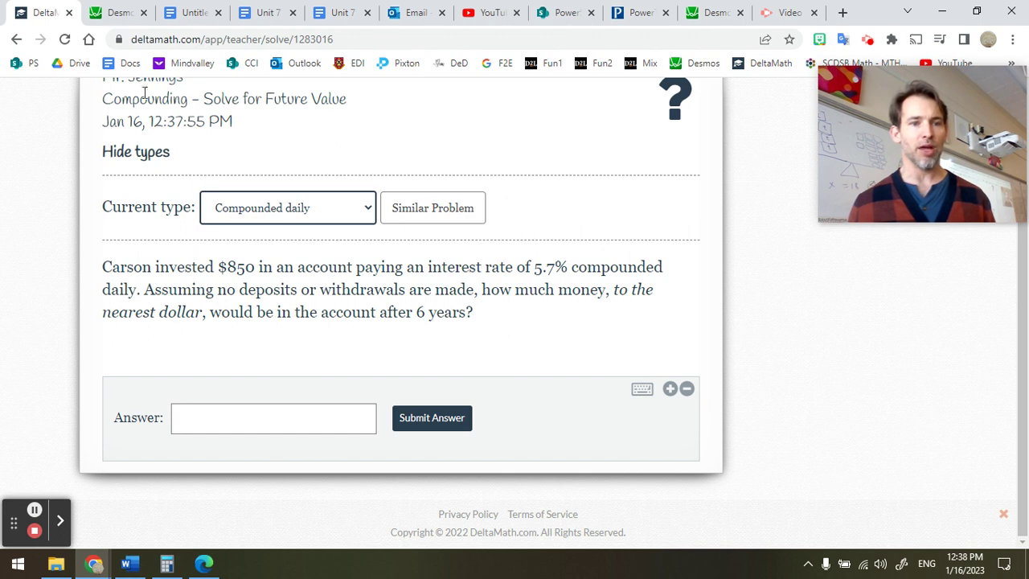
pyautogui.click(116, 12)
pyautogui.click(140, 286)
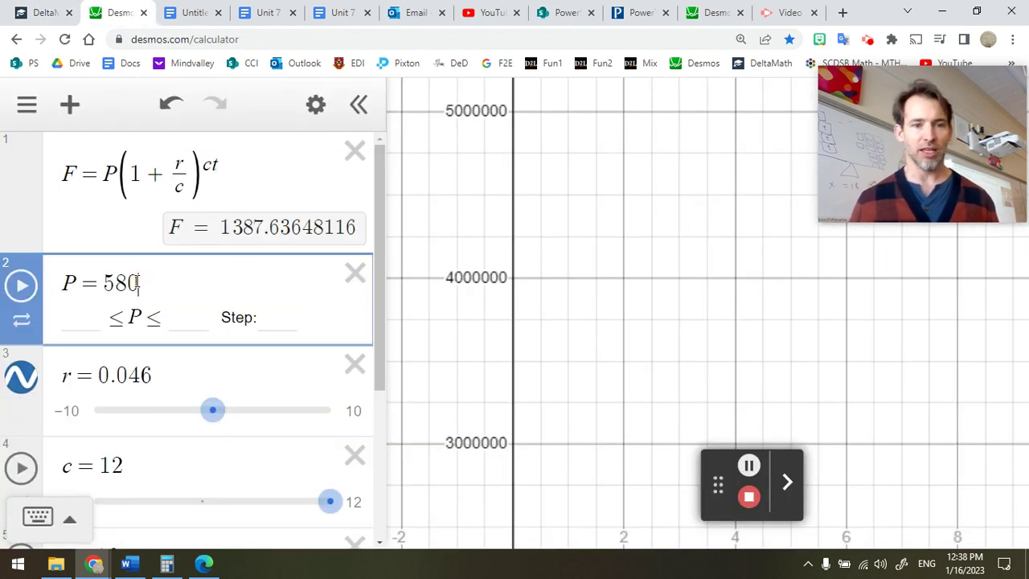
pyautogui.press('BackSpace')
pyautogui.press('BackSpace')
pyautogui.press('BackSpace')
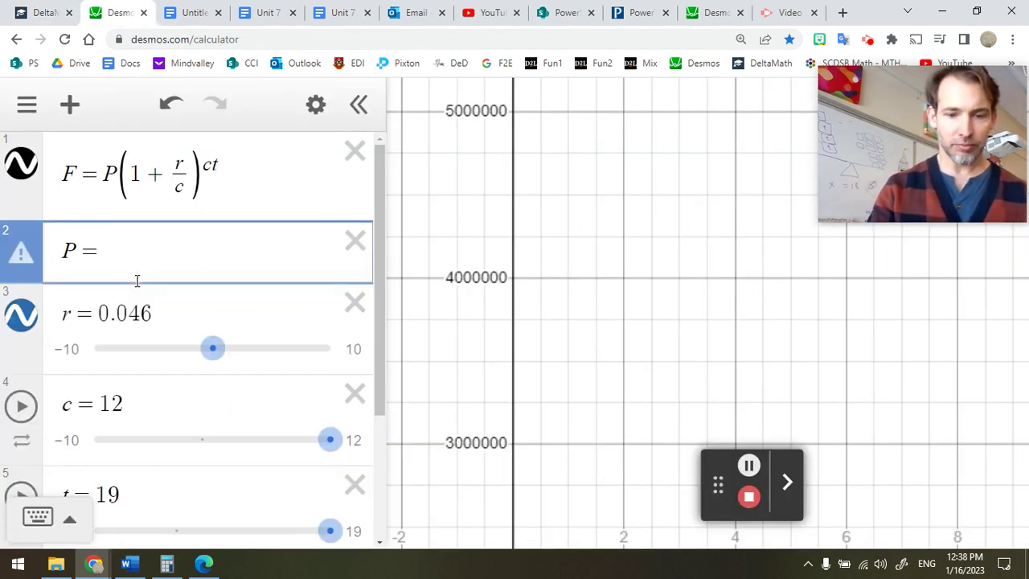
pyautogui.write('850')
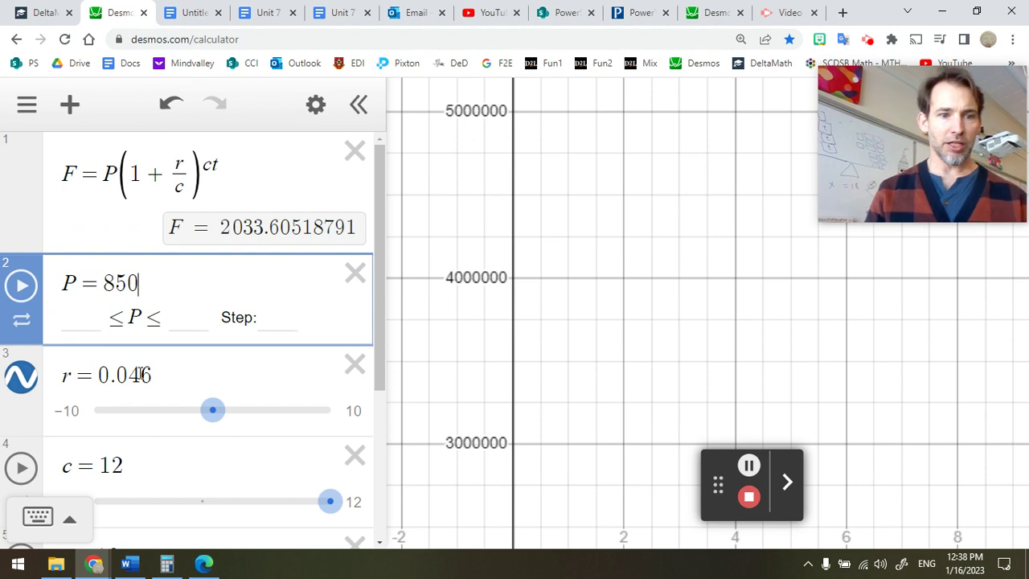
pyautogui.click(148, 375)
pyautogui.click(47, 12)
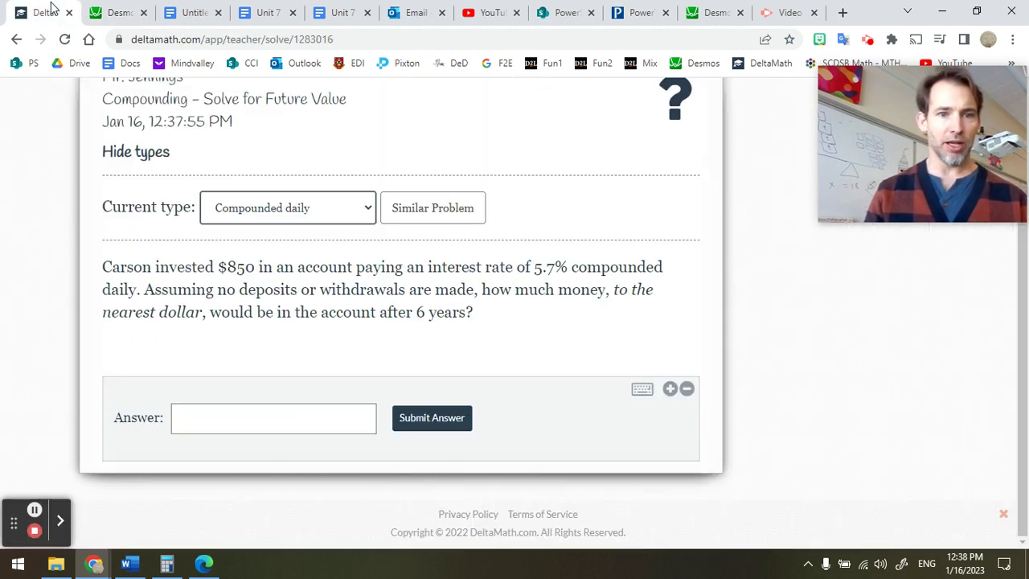
pyautogui.click(118, 12)
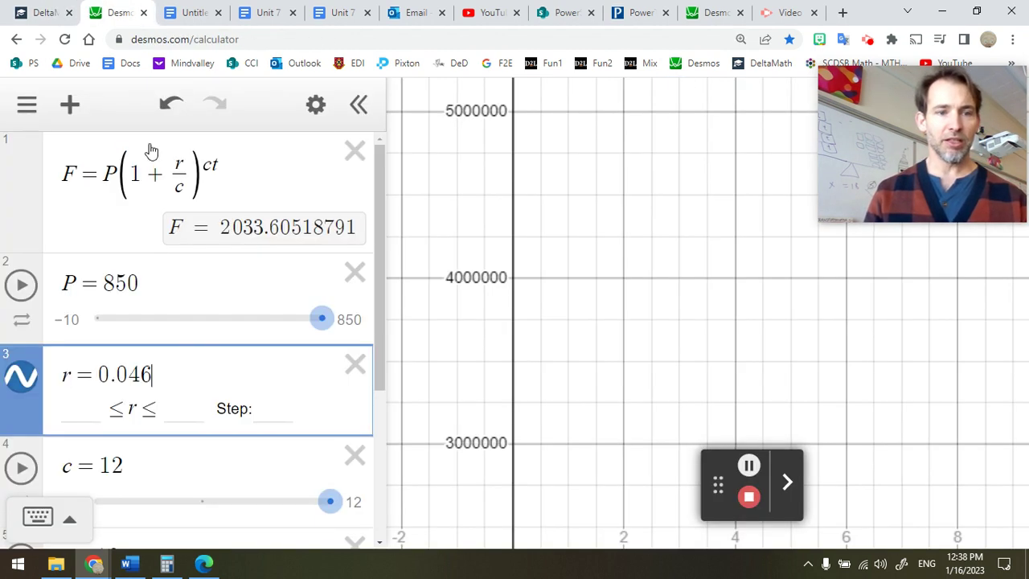
pyautogui.press('BackSpace')
pyautogui.press('BackSpace')
pyautogui.write('57')
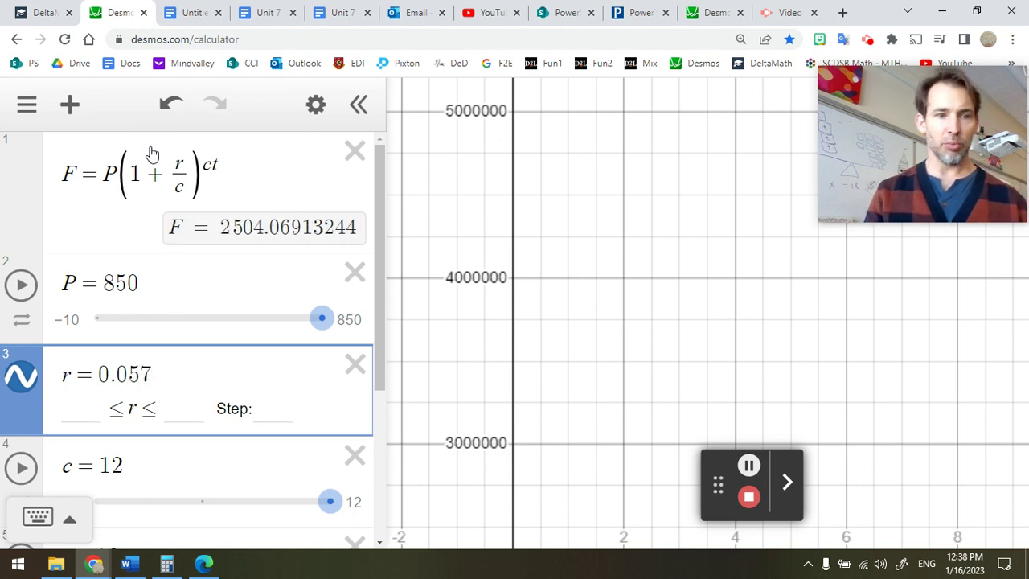
# Change c to 365 and t to 6, giving F = 1196.5643026
pyautogui.scroll(-2, 214, 397)
pyautogui.click(129, 419)
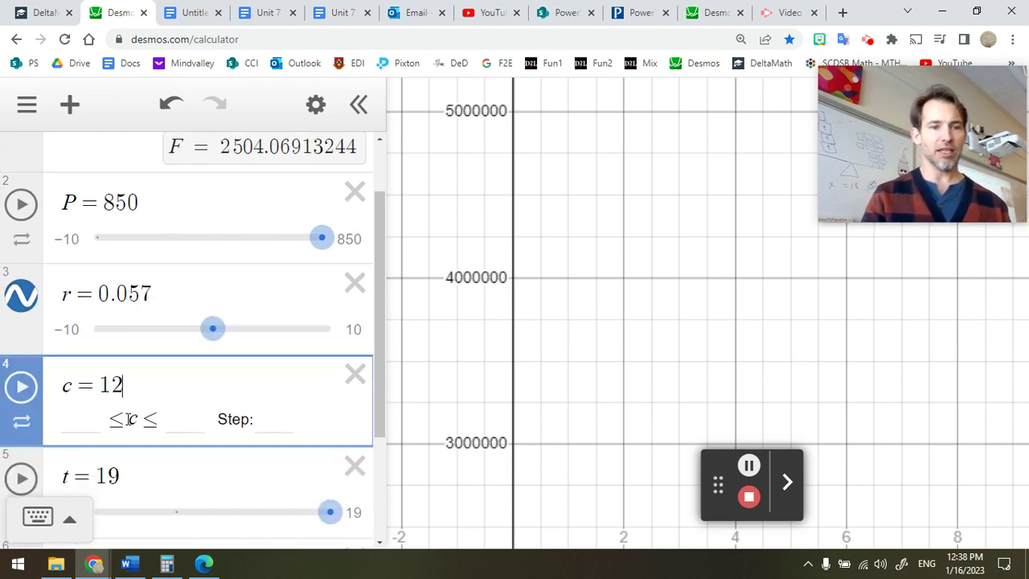
pyautogui.press('BackSpace')
pyautogui.press('BackSpace')
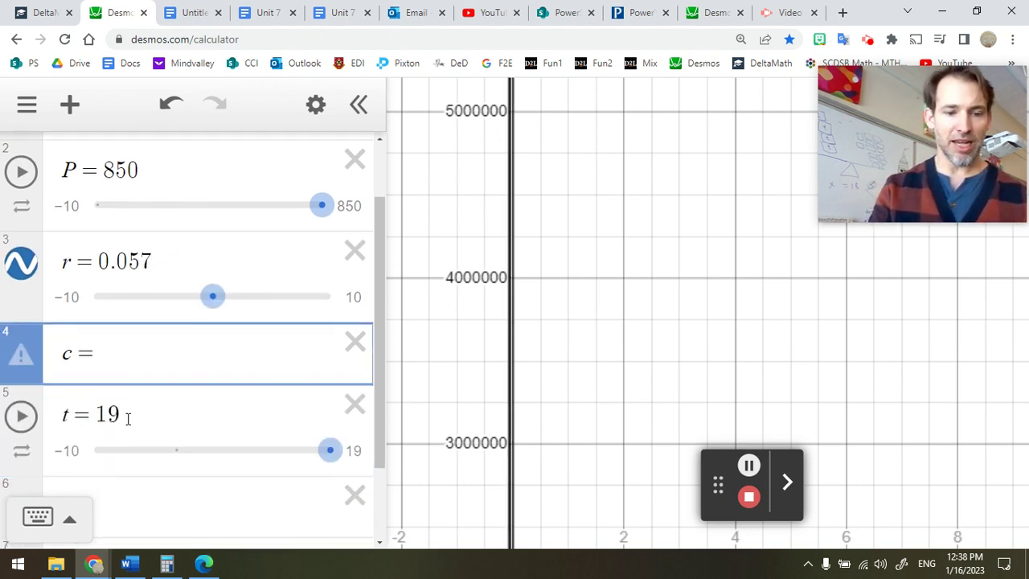
pyautogui.write('365')
pyautogui.scroll(-2, 128, 419)
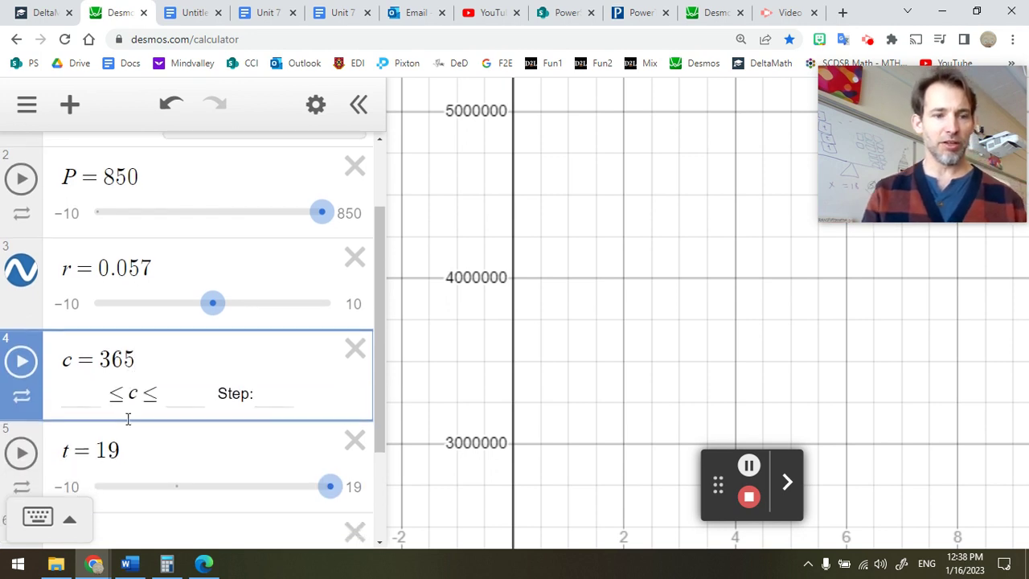
pyautogui.click(122, 393)
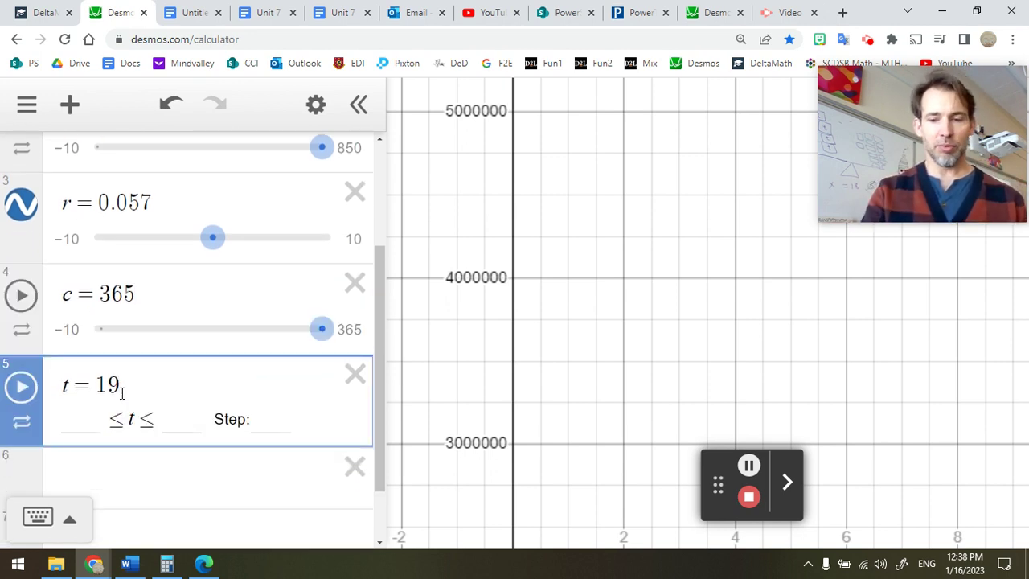
pyautogui.press('BackSpace')
pyautogui.press('BackSpace')
pyautogui.write('6')
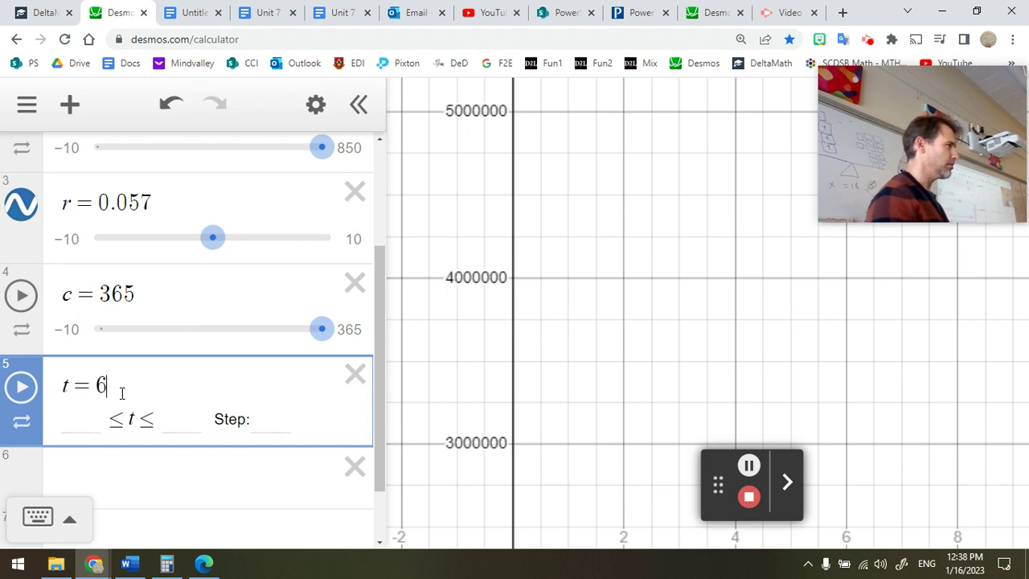
pyautogui.scroll(2, 122, 393)
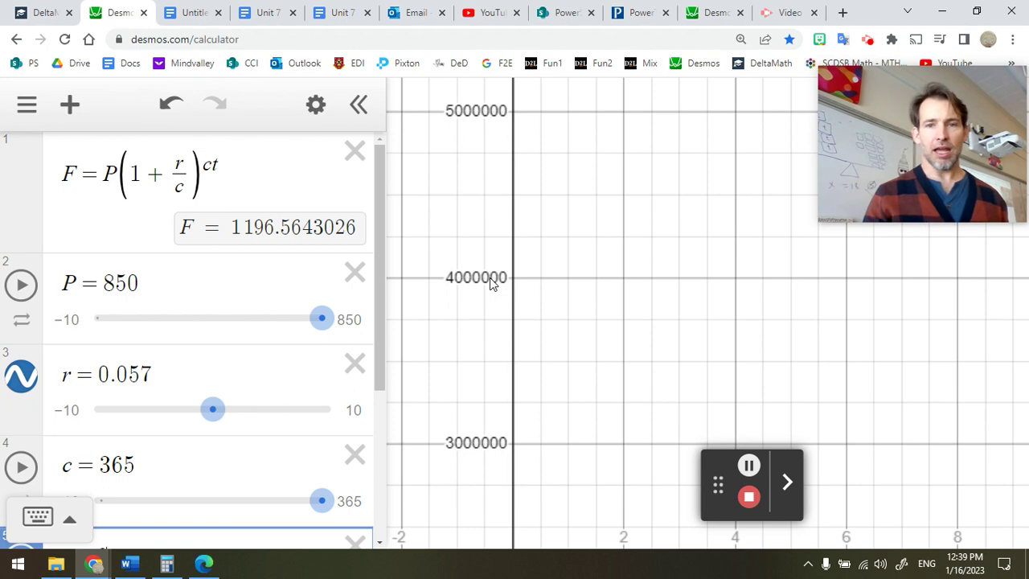
# In the worked example, underline (1 + 0.046/12), the exponent's 12 and $580, then return to Desmos
pyautogui.click(207, 567)
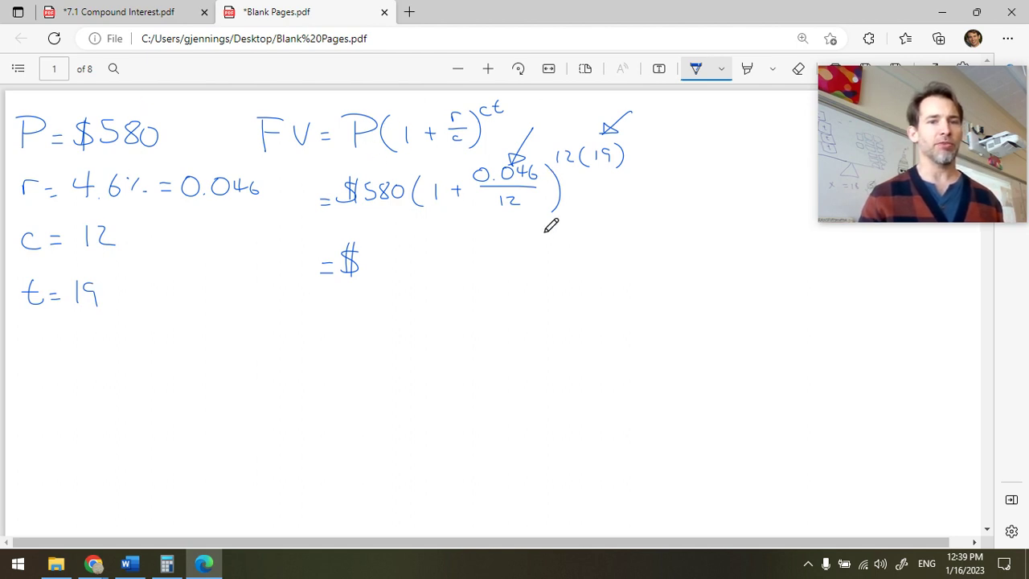
pyautogui.moveTo(434, 218); pyautogui.dragTo(572, 216)
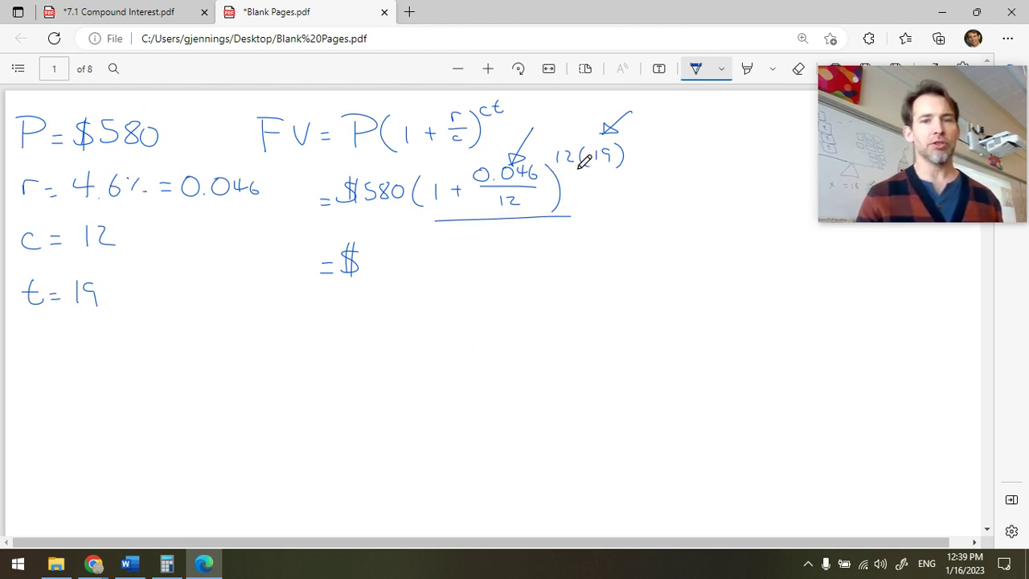
pyautogui.moveTo(573, 173); pyautogui.dragTo(600, 172)
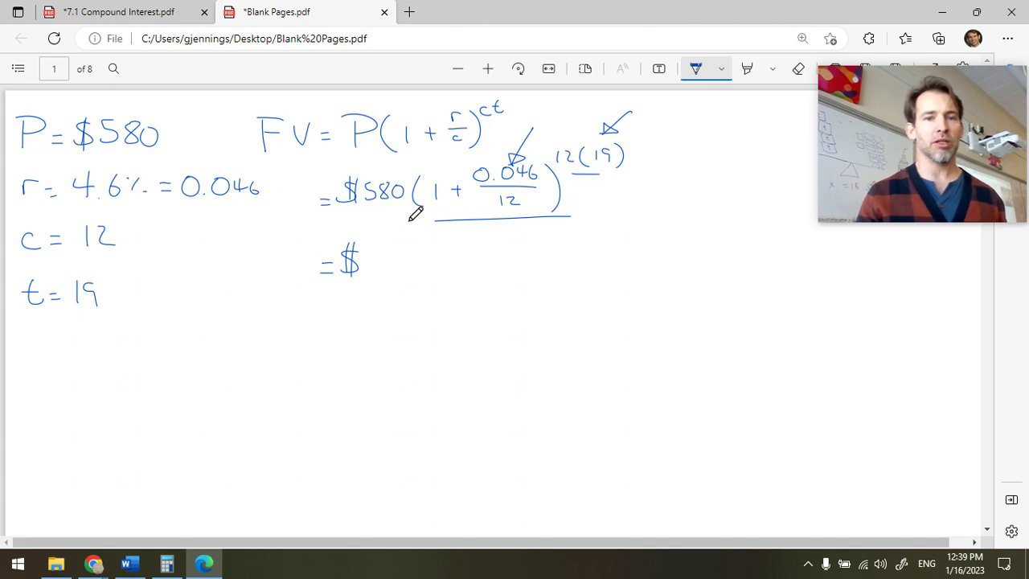
pyautogui.moveTo(367, 214); pyautogui.dragTo(404, 211)
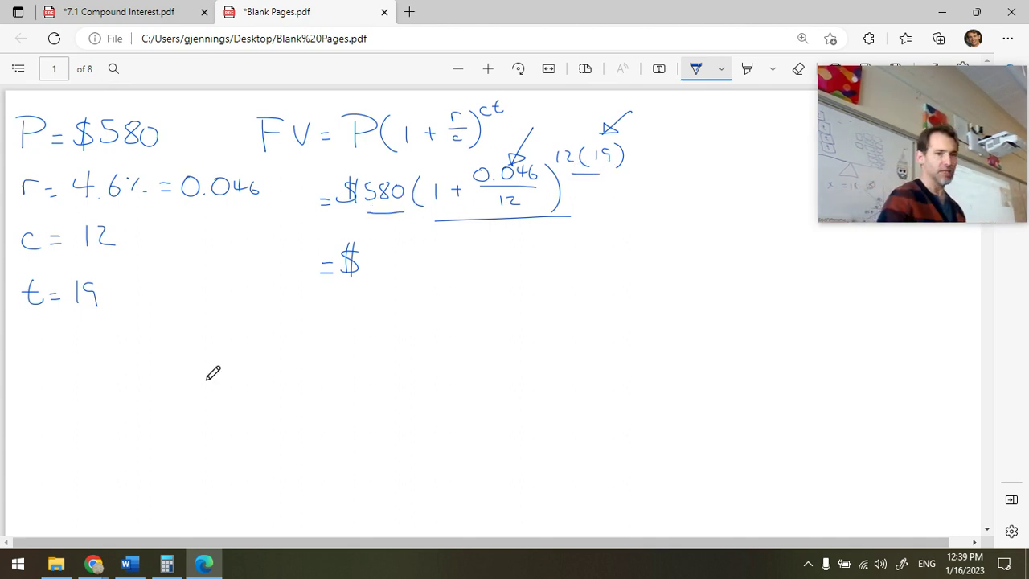
pyautogui.click(93, 563)
# Take Desmos's F value 1196.5643026 and paste it into the DeltaMath answer field
pyautogui.click(112, 531)
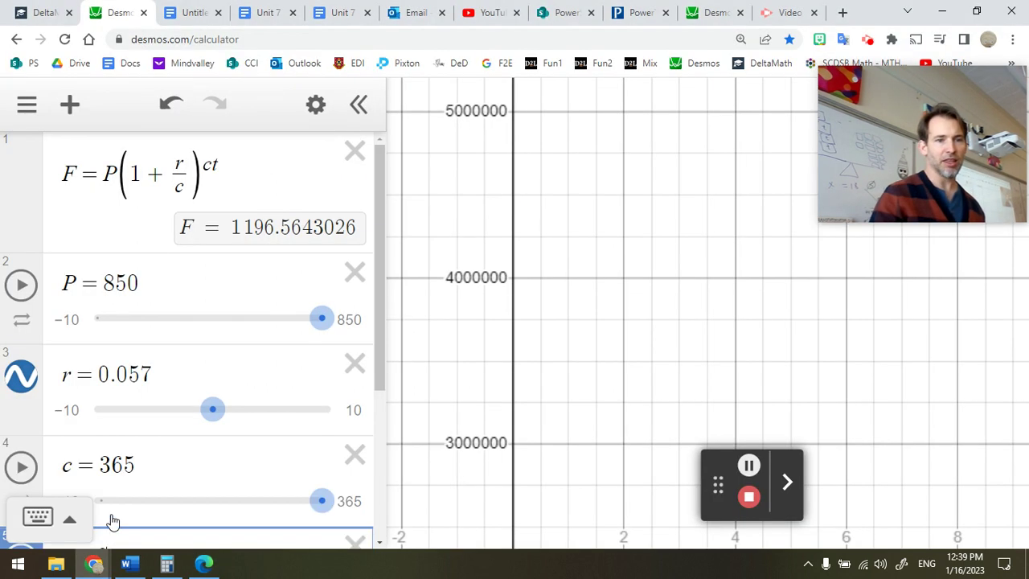
pyautogui.moveTo(233, 230); pyautogui.dragTo(299, 230)
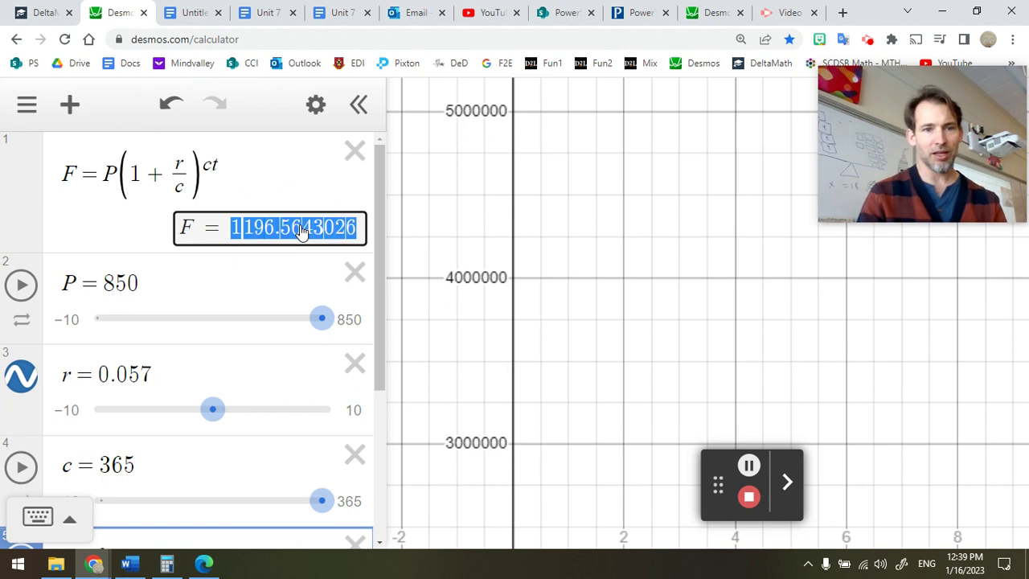
pyautogui.click(36, 11)
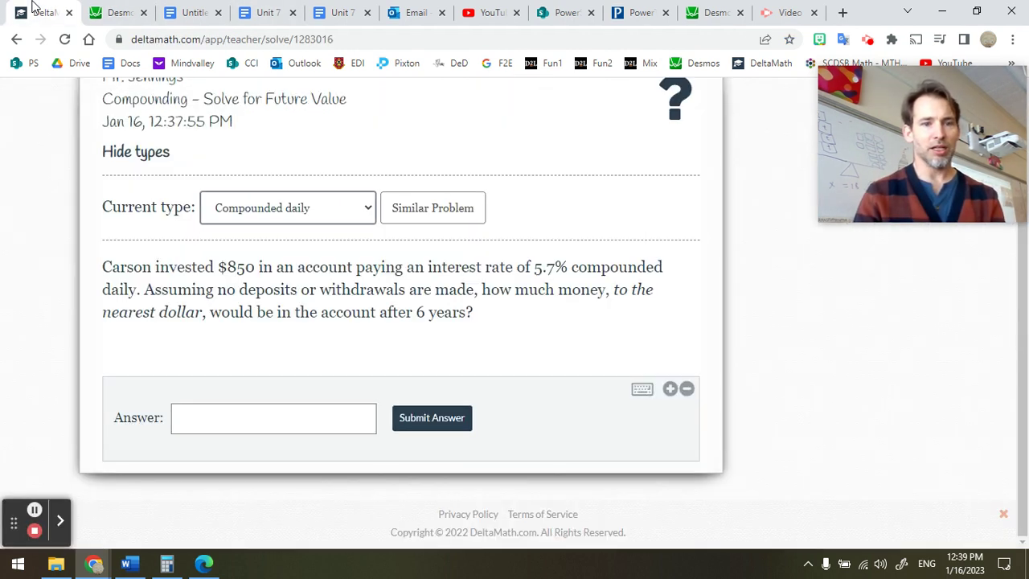
pyautogui.click(205, 420)
pyautogui.hotkey('ctrl', 'v')
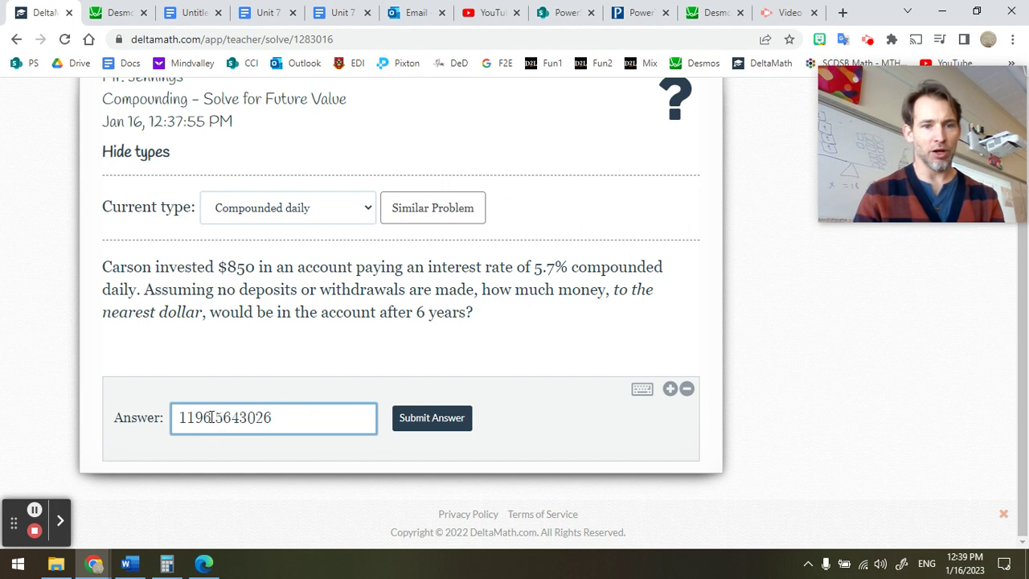
# Round the pasted answer to 1197 and submit it
pyautogui.click(207, 418)
pyautogui.press('BackSpace')
pyautogui.write('7')
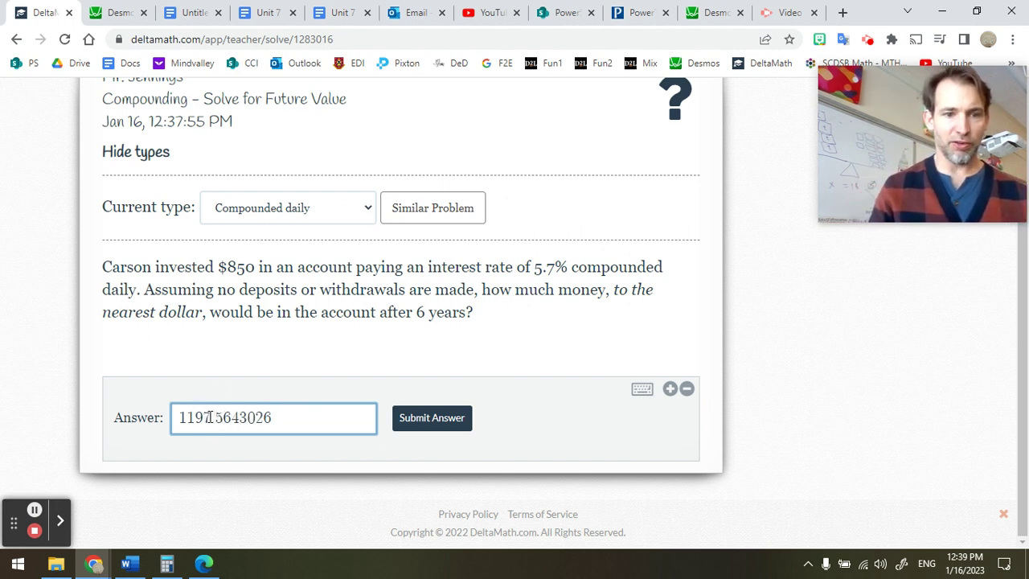
pyautogui.hotkey('shift', 'Right')
pyautogui.hotkey('shift', 'Right')
pyautogui.hotkey('shift', 'Right')
pyautogui.hotkey('shift', 'Right')
pyautogui.hotkey('shift', 'Right')
pyautogui.hotkey('shift', 'Right')
pyautogui.hotkey('shift', 'Right')
pyautogui.hotkey('shift', 'Right')
pyautogui.press('BackSpace')
pyautogui.press('Return')
pyautogui.press('Return')
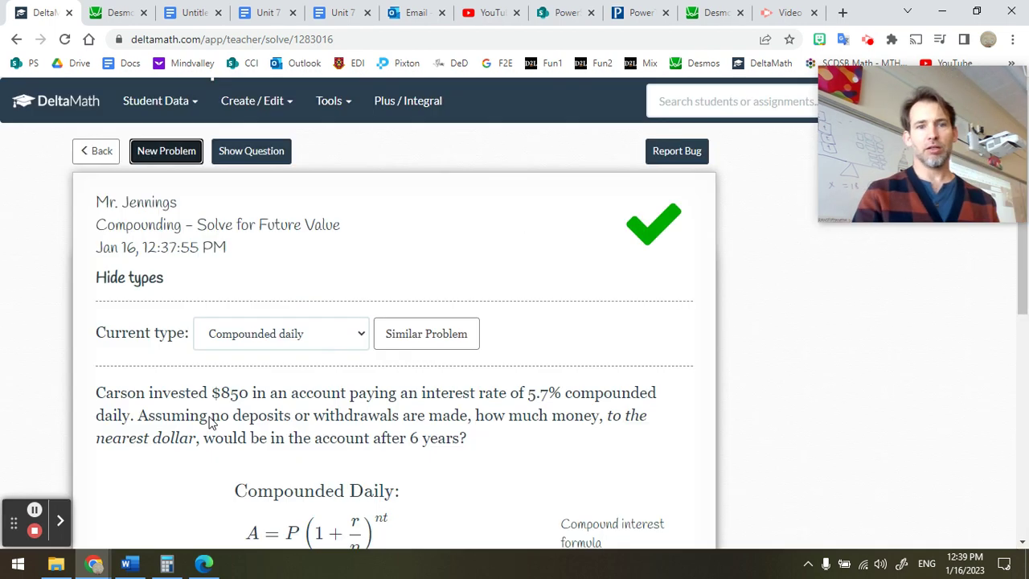
# Switch to a 'Compounded continuously' problem and delete the old F formula in Desmos
pyautogui.click(332, 336)
pyautogui.click(320, 415)
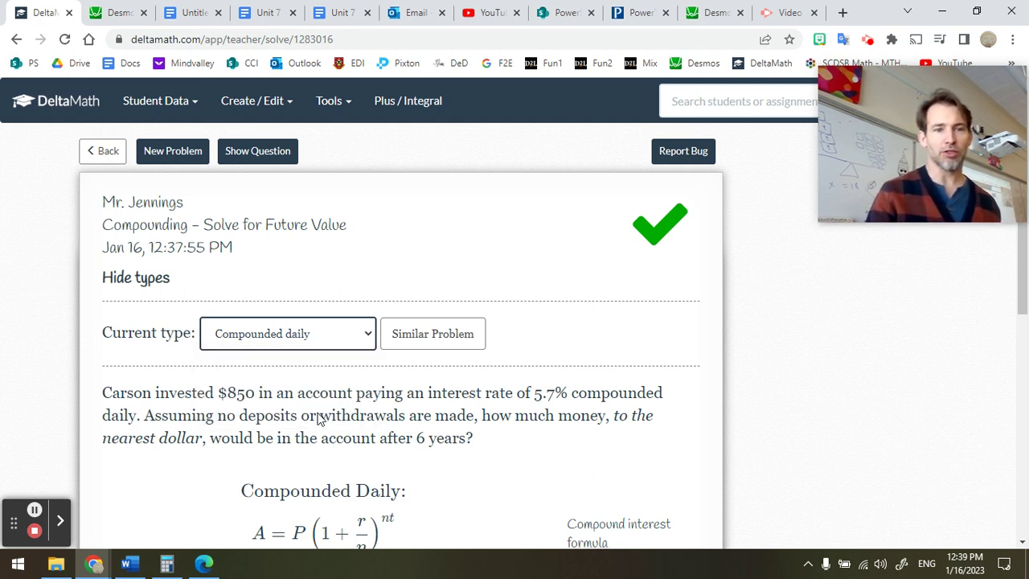
pyautogui.scroll(-1, 377, 365)
pyautogui.scroll(-1, 378, 364)
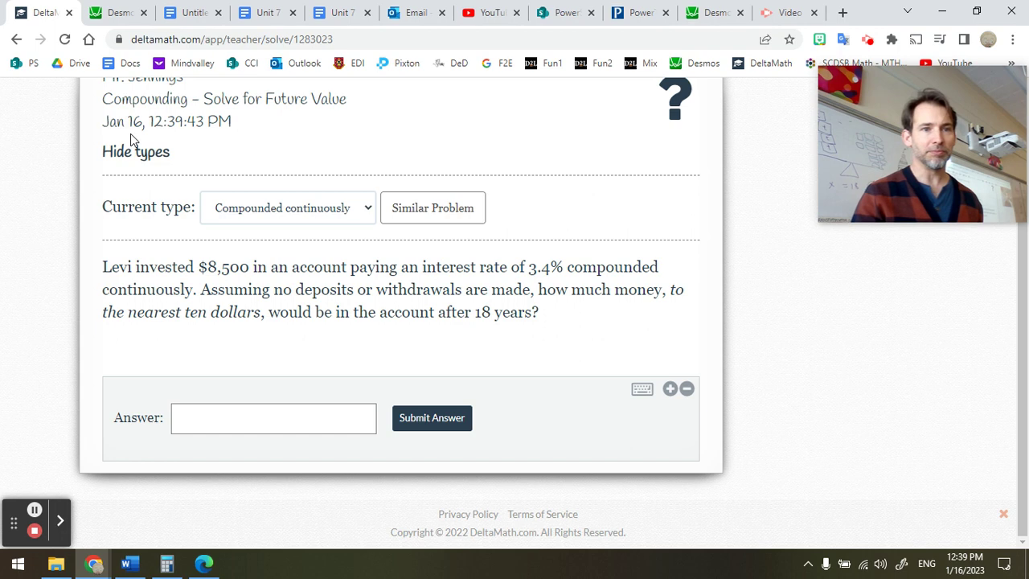
pyautogui.click(110, 14)
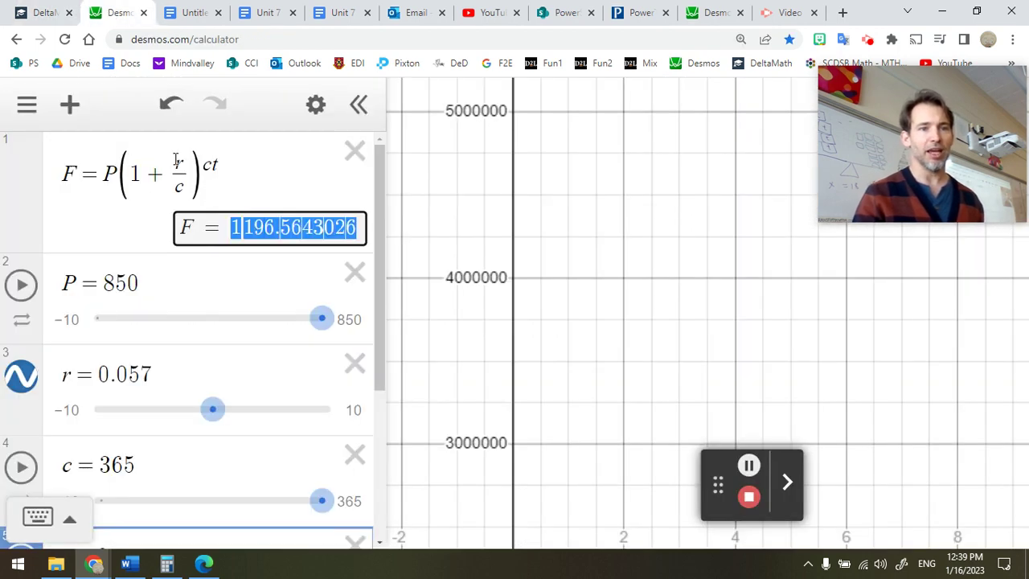
pyautogui.click(353, 156)
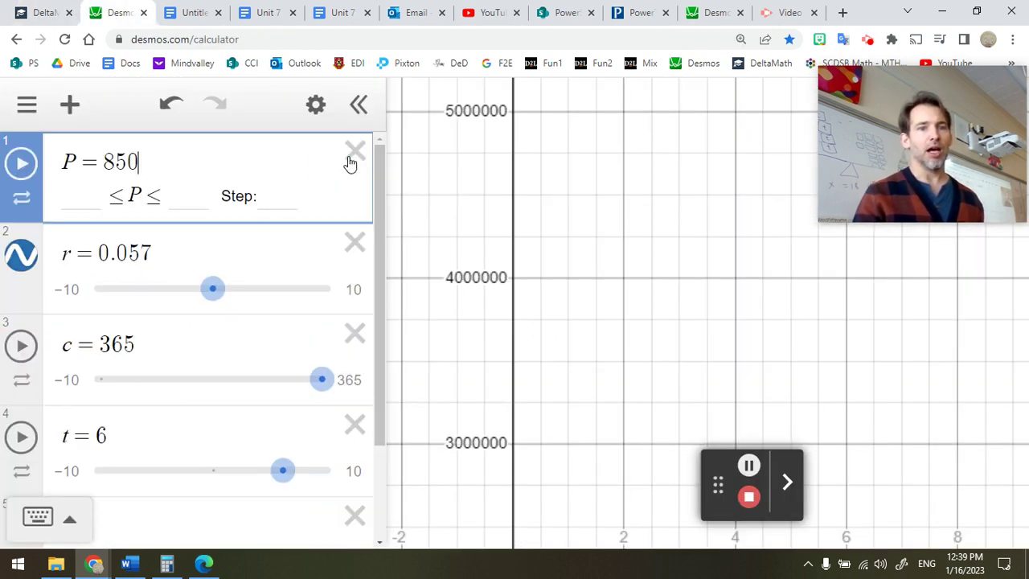
# Delete the old P = 850, r = 0.057, c = 365 and t = 6 expressions
pyautogui.click(350, 161)
pyautogui.click(350, 161)
pyautogui.click(351, 160)
pyautogui.click(351, 161)
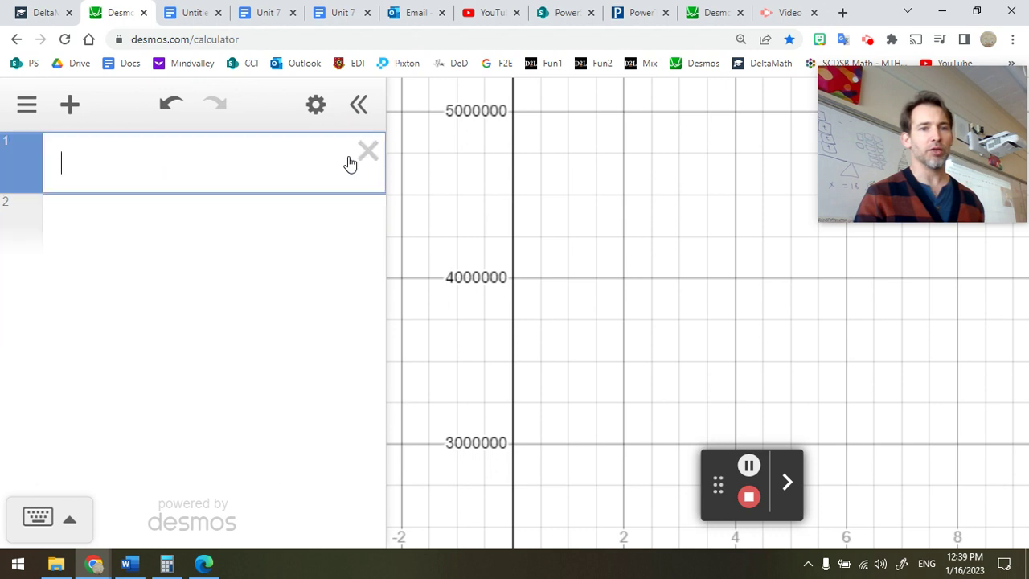
pyautogui.click(350, 161)
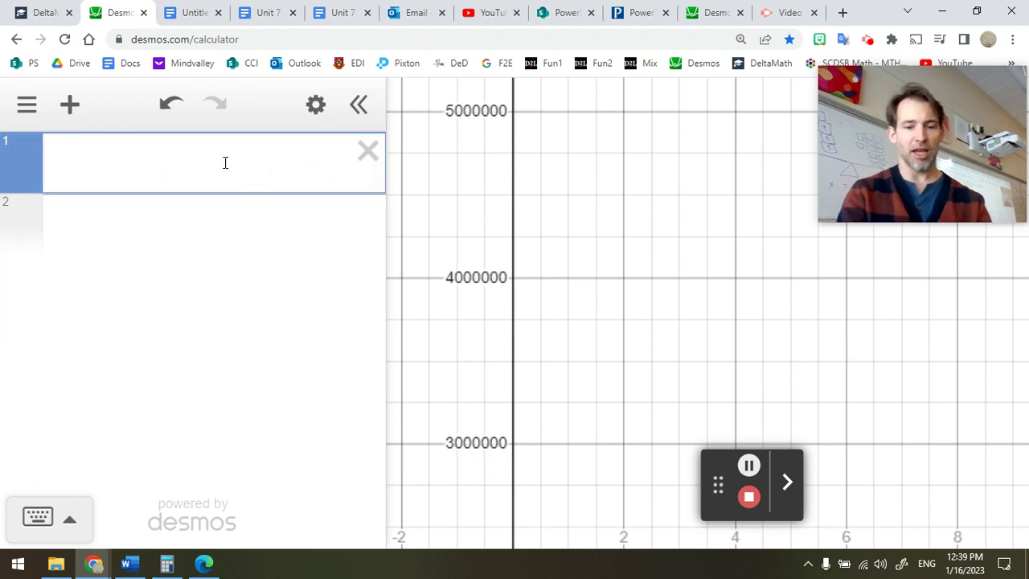
# Enter F = Pe^rt and start a new row with P =
pyautogui.write('F = ')
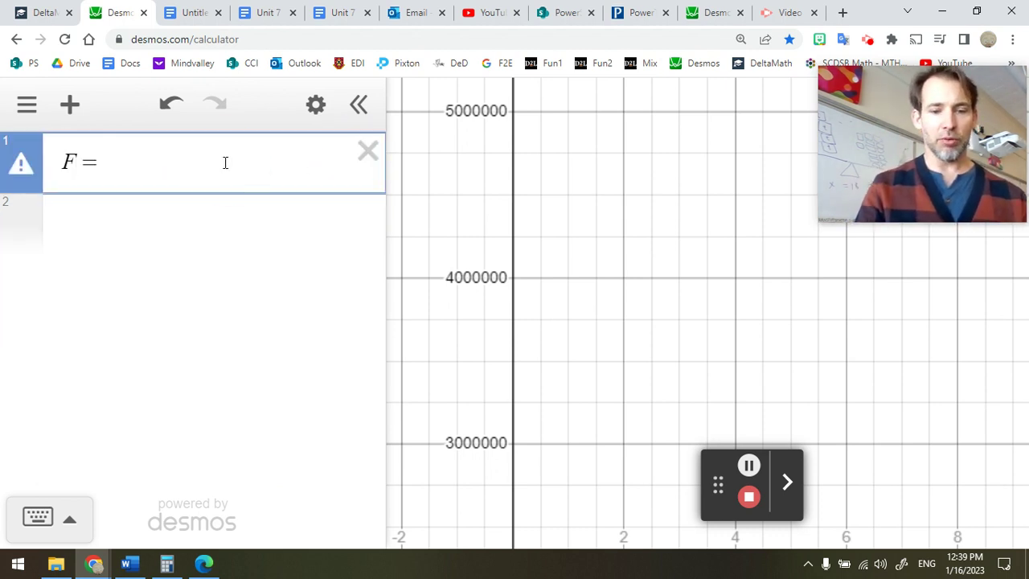
pyautogui.write('Pe')
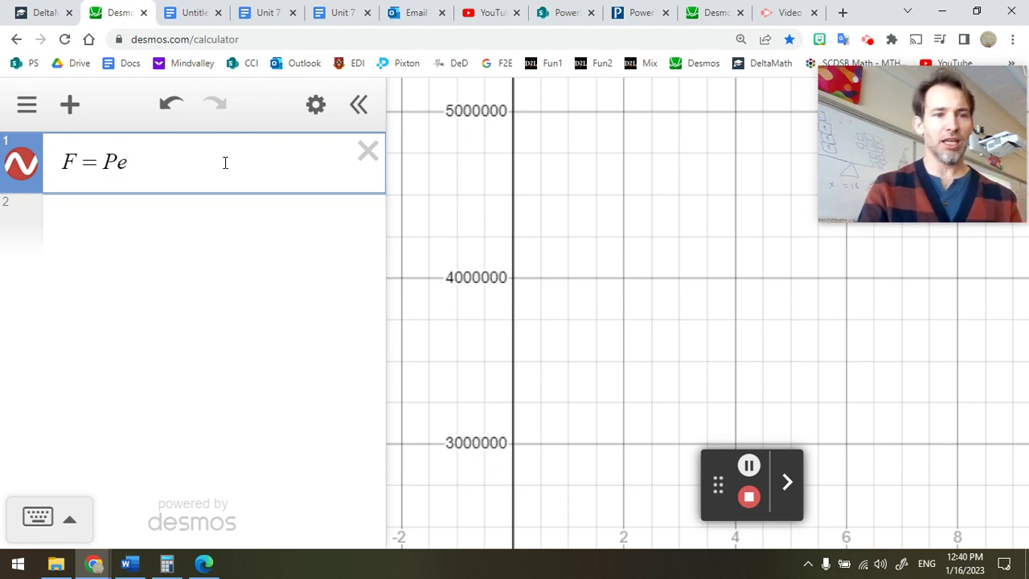
pyautogui.write('^rt')
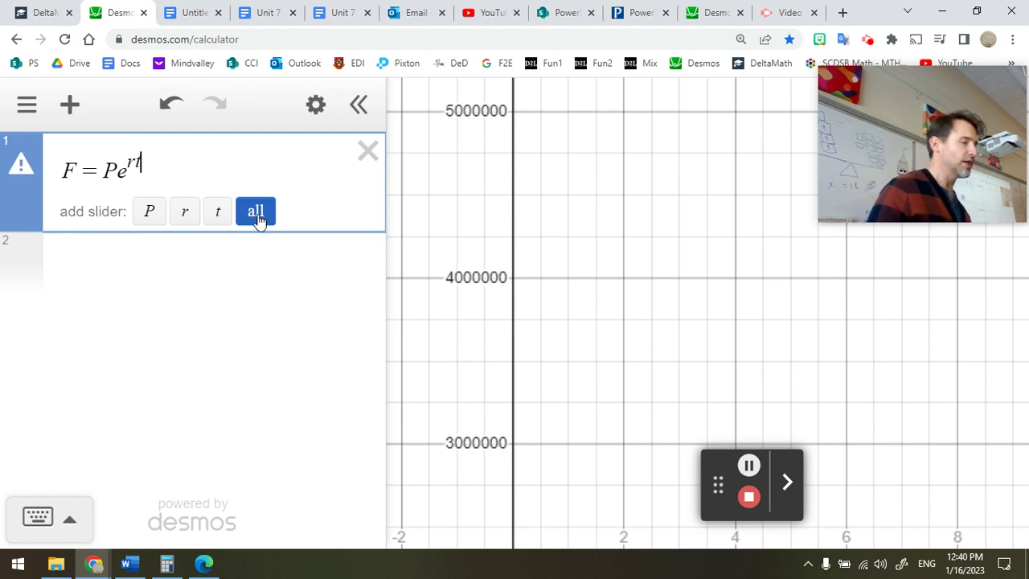
pyautogui.click(214, 256)
pyautogui.write('P=')
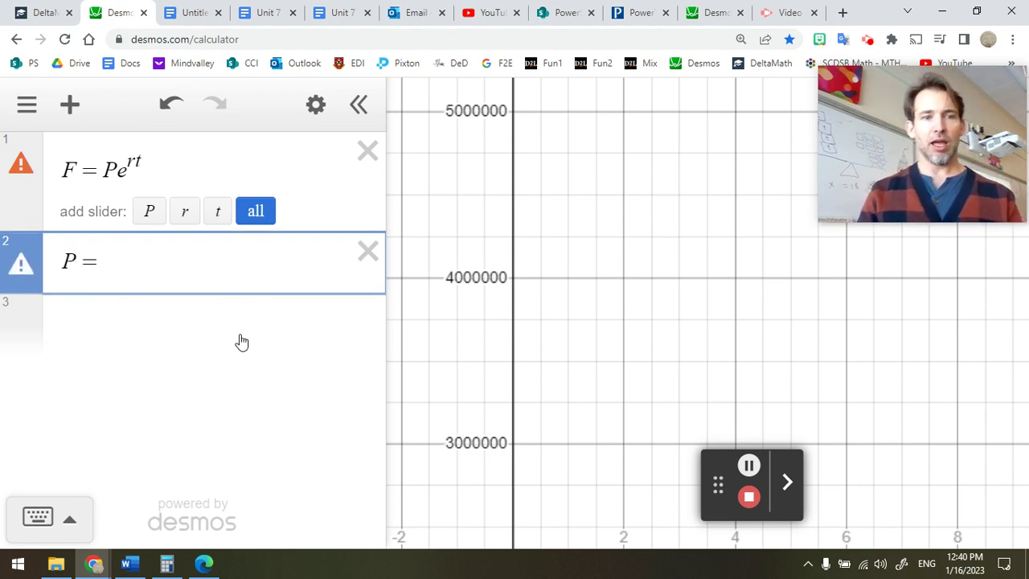
# Define P = 8500 and r = 0.034, checking the problem values in DeltaMath
pyautogui.click(36, 13)
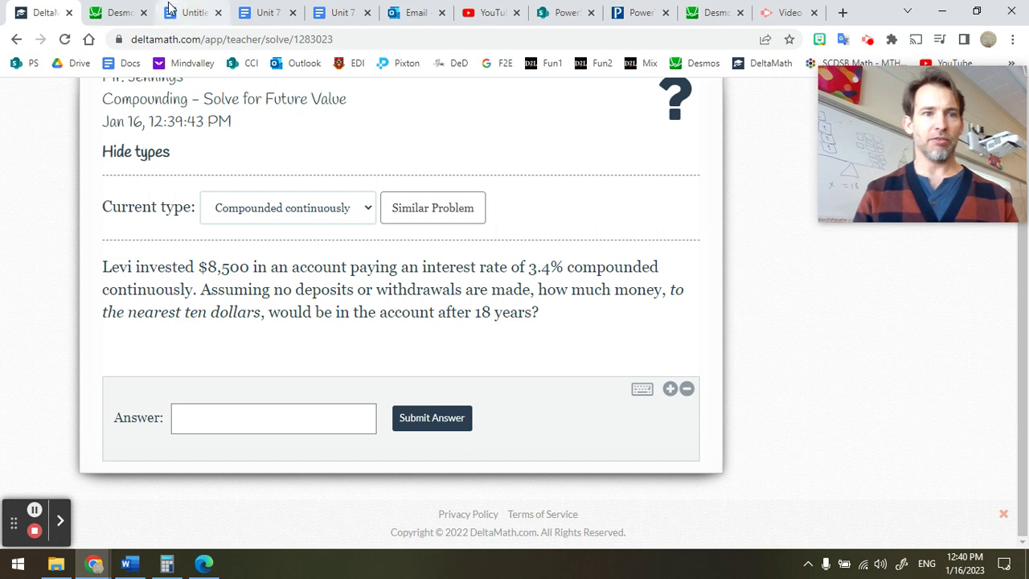
pyautogui.click(125, 11)
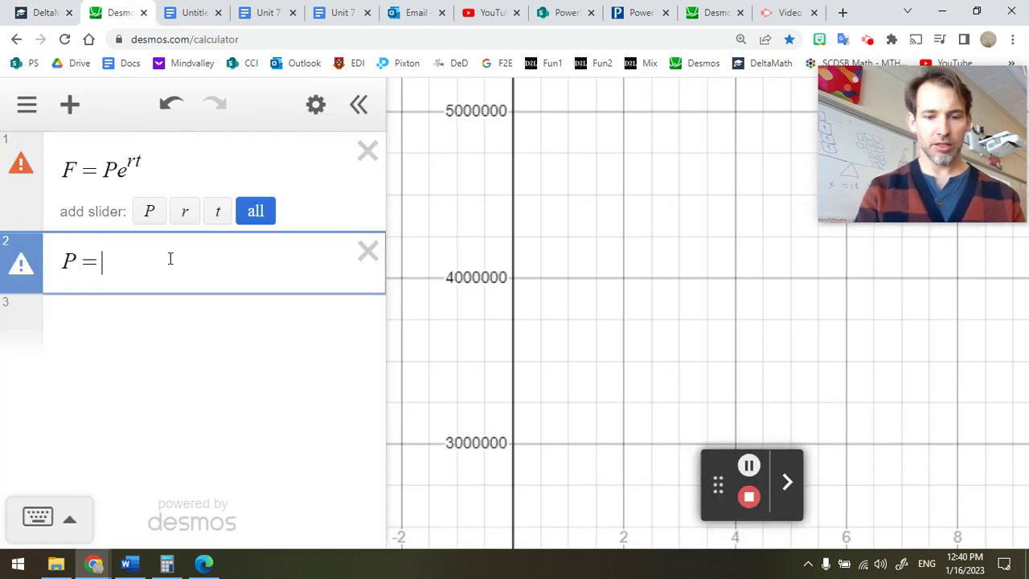
pyautogui.write('8500')
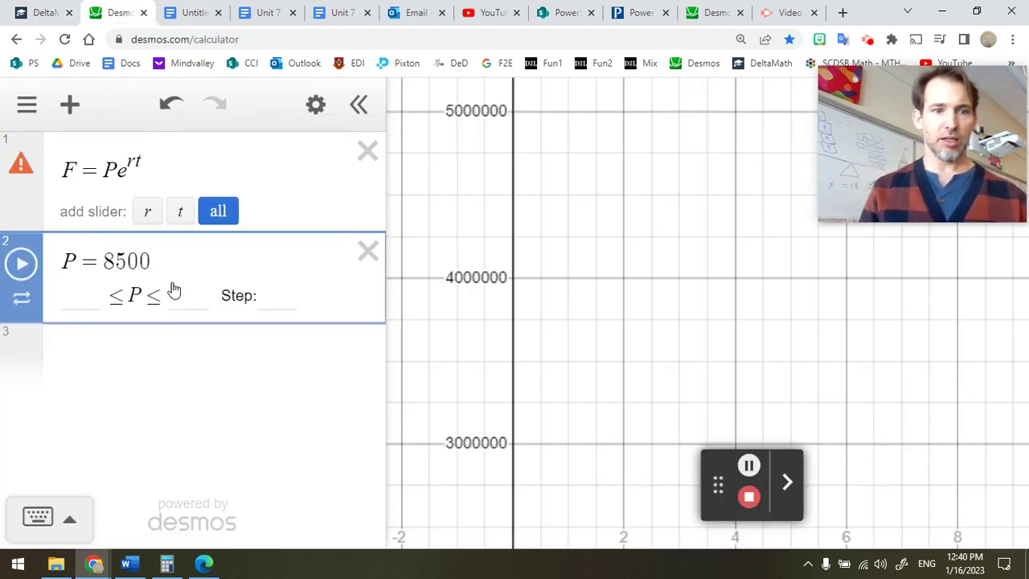
pyautogui.click(164, 349)
pyautogui.click(46, 8)
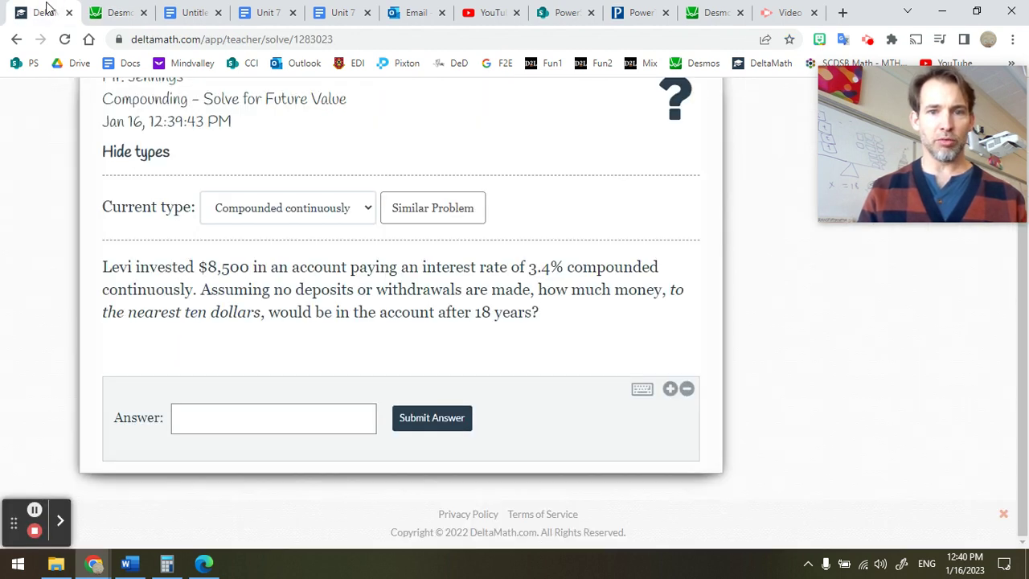
pyautogui.click(116, 12)
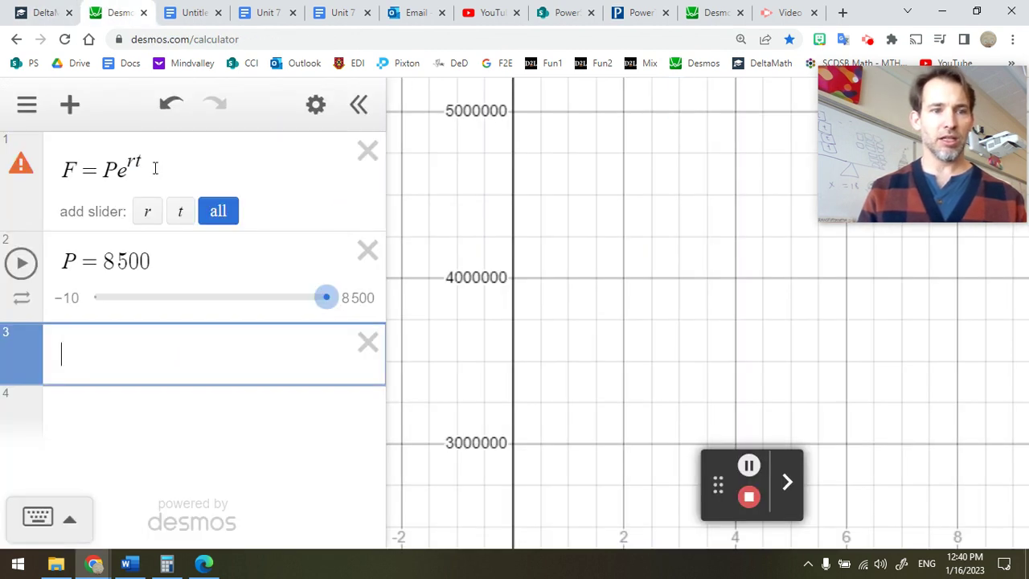
pyautogui.write('r = 0.034')
pyautogui.press('Return')
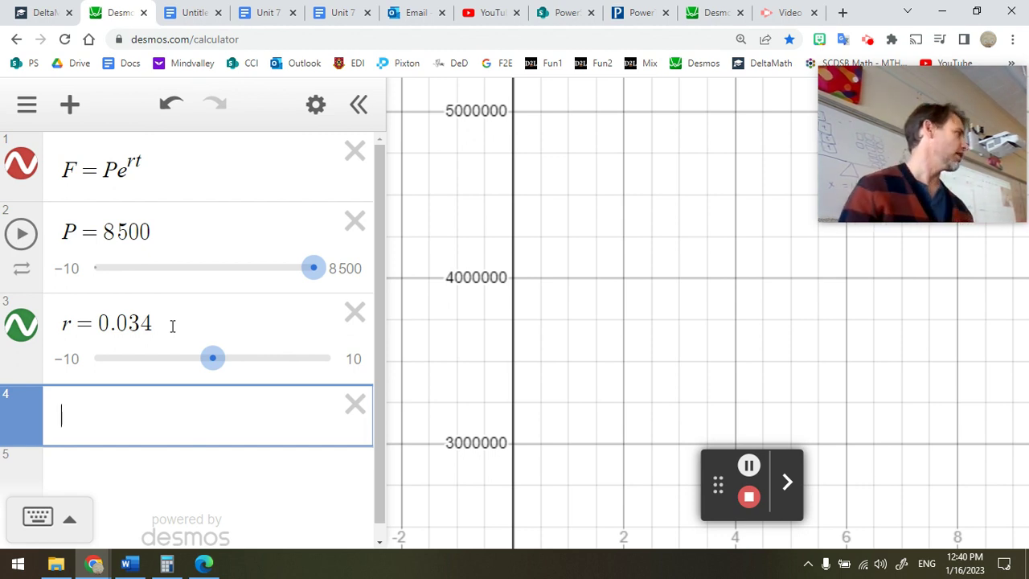
# Add t = 18 and select the resulting F value 15674.9855316
pyautogui.click(40, 12)
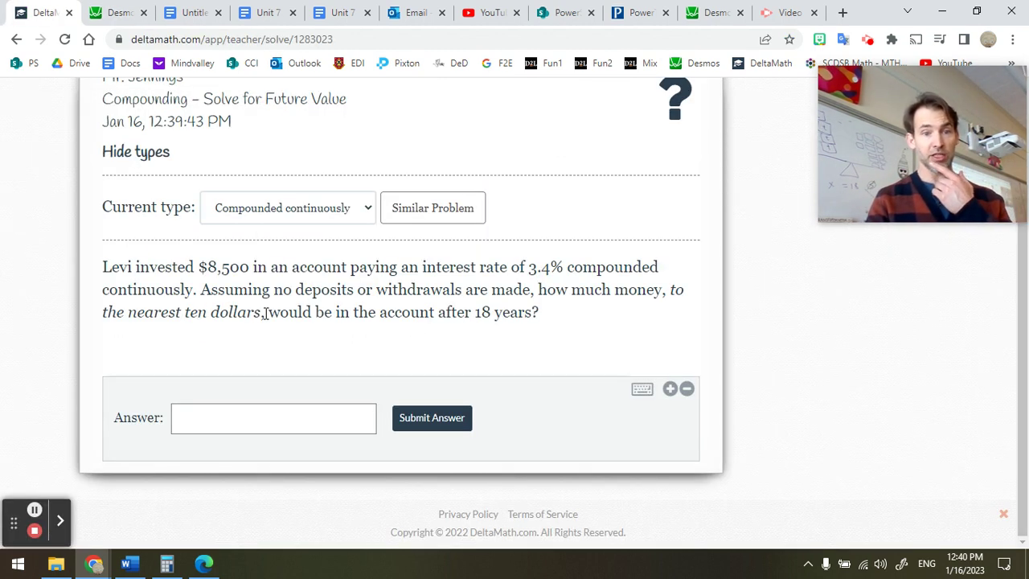
pyautogui.click(103, 9)
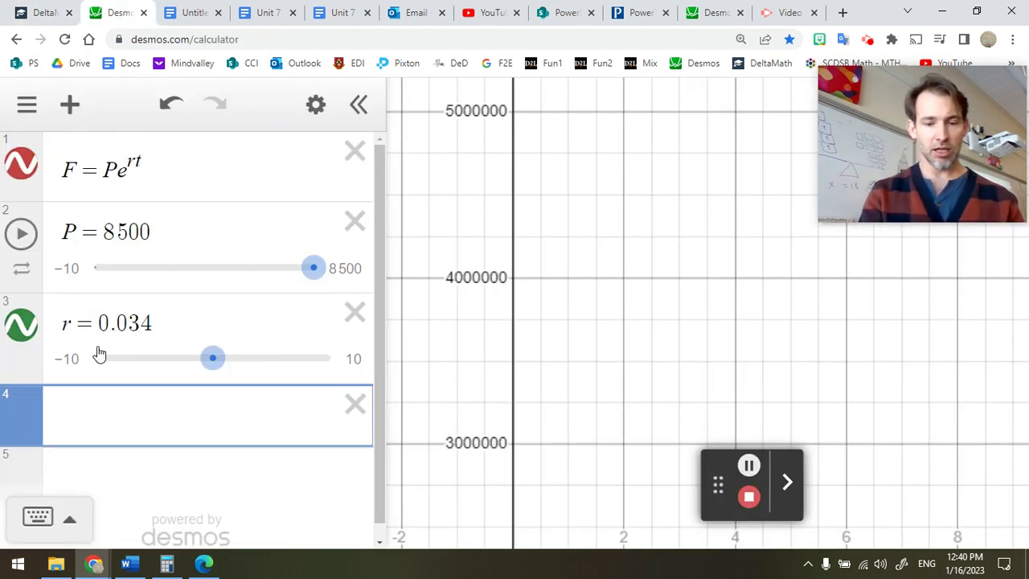
pyautogui.write('t=18')
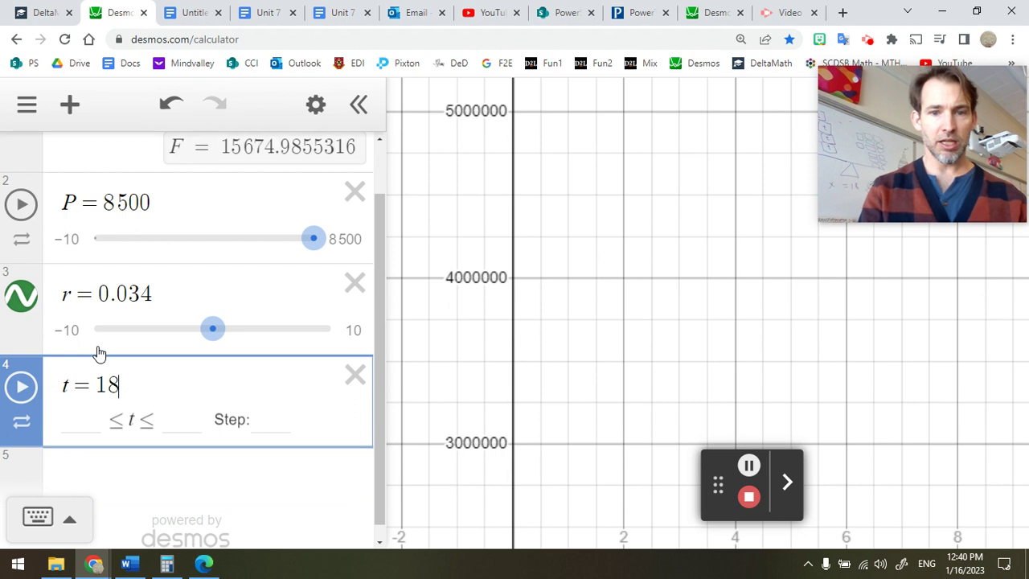
pyautogui.scroll(1, 198, 269)
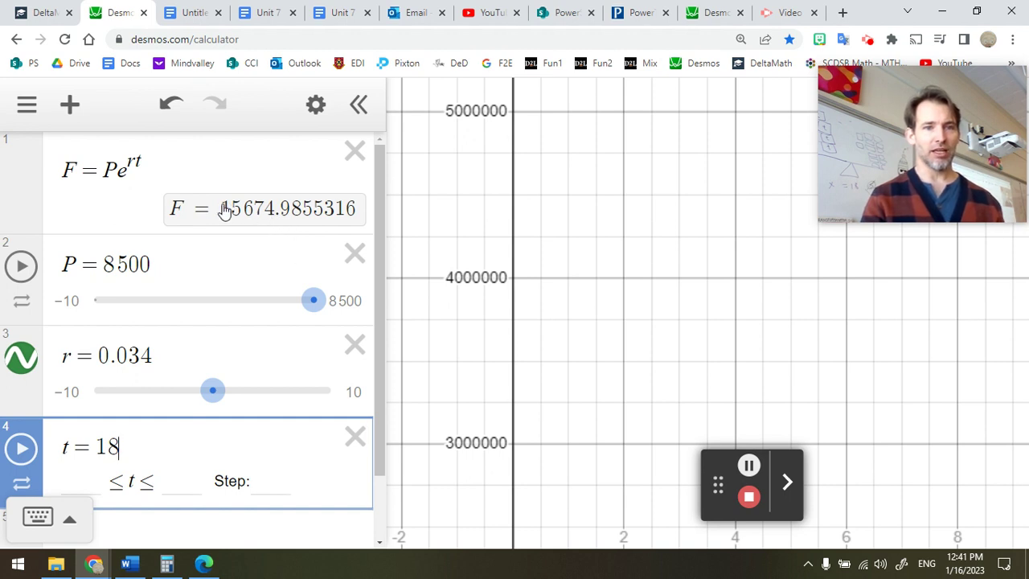
pyautogui.moveTo(223, 209); pyautogui.dragTo(277, 210)
pyautogui.hotkey('ctrl', 'c')
# Paste the F result into the DeltaMath answer, replacing the last digit to make 15670
pyautogui.doubleClick(276, 209)
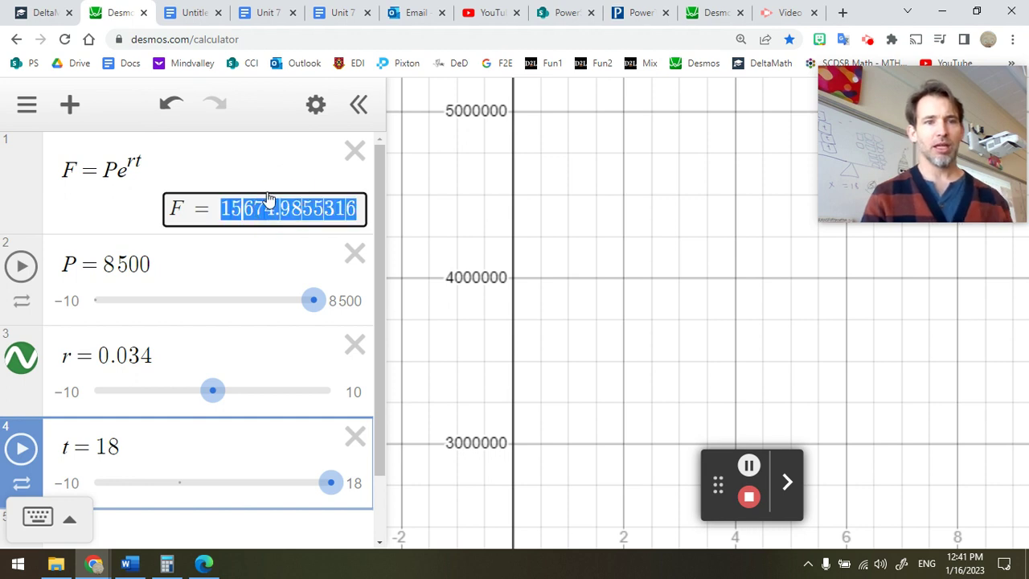
pyautogui.click(40, 12)
pyautogui.click(333, 422)
pyautogui.hotkey('ctrl', 'v')
pyautogui.press('BackSpace')
pyautogui.write('0')
# Submit and confirm 15670, then go back to the Edit Assignment page
pyautogui.click(415, 426)
pyautogui.click(661, 292)
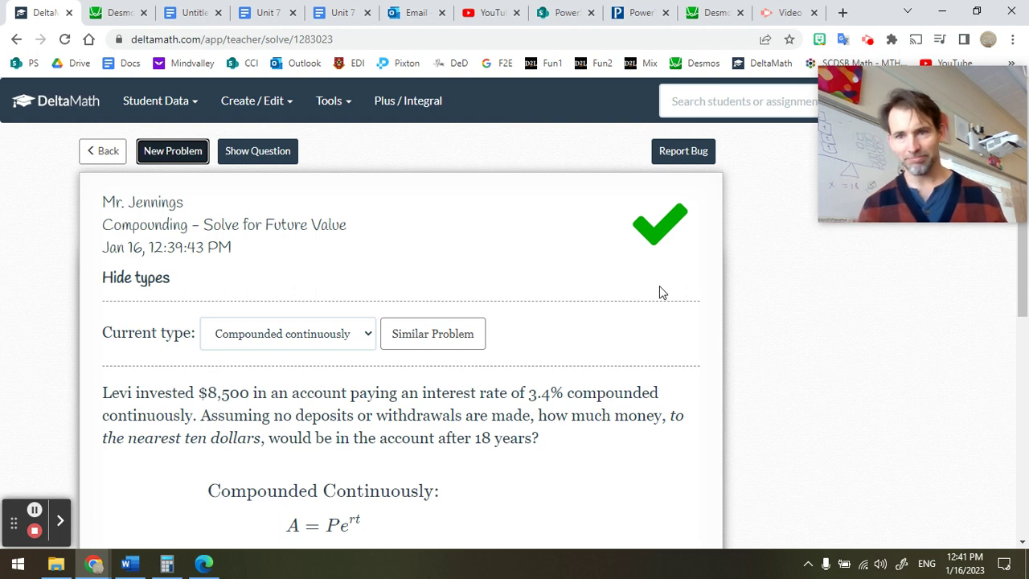
pyautogui.click(102, 151)
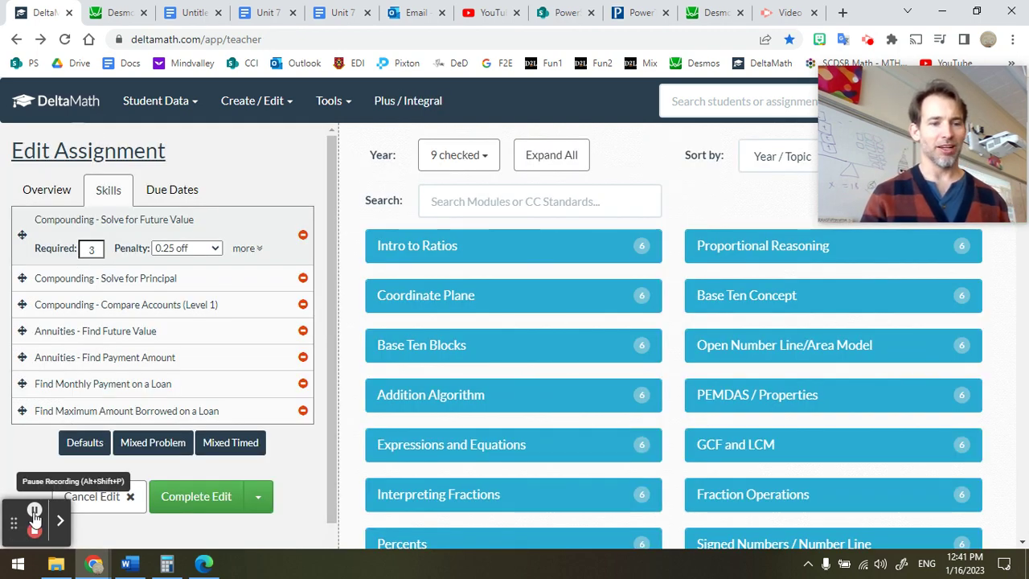